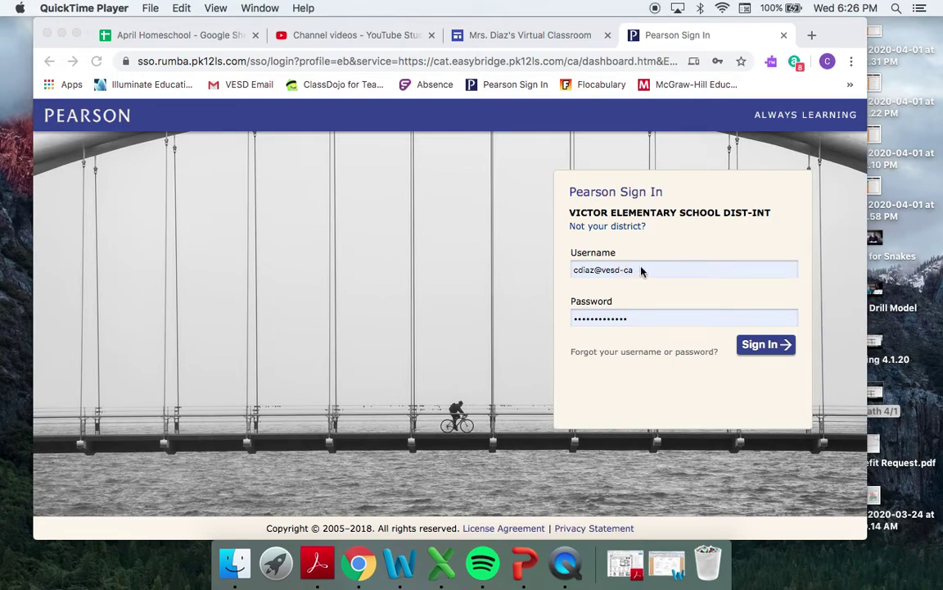
- Delete the saved username and autofilled password from the Pearson Sign In fields
left_click(642, 269)
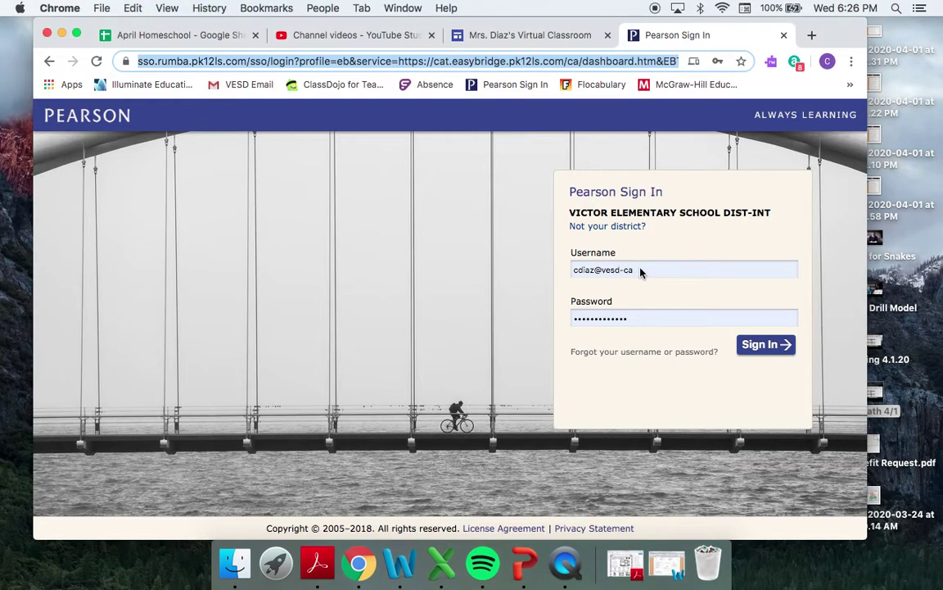
left_click_drag(649, 269, 550, 275)
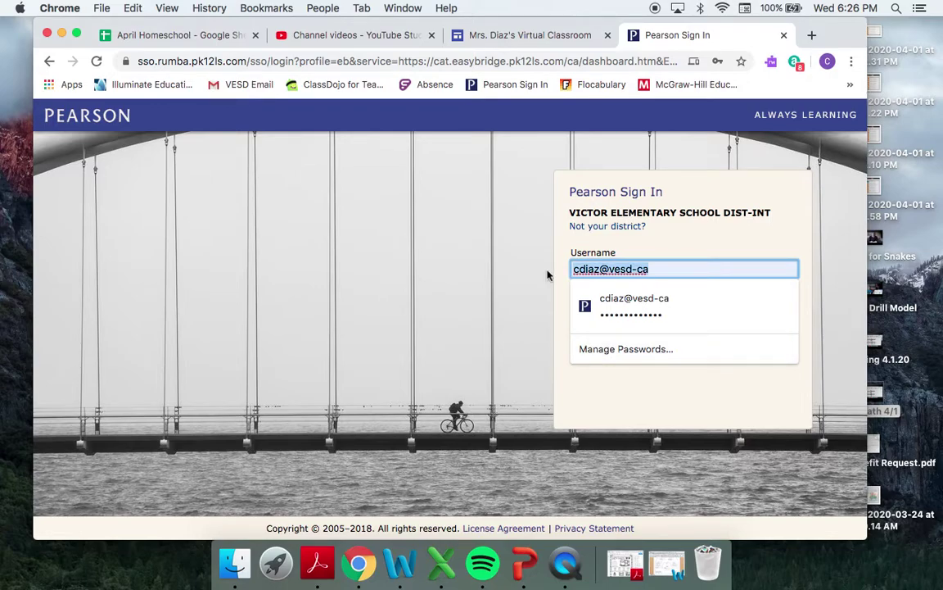
key("BackSpace")
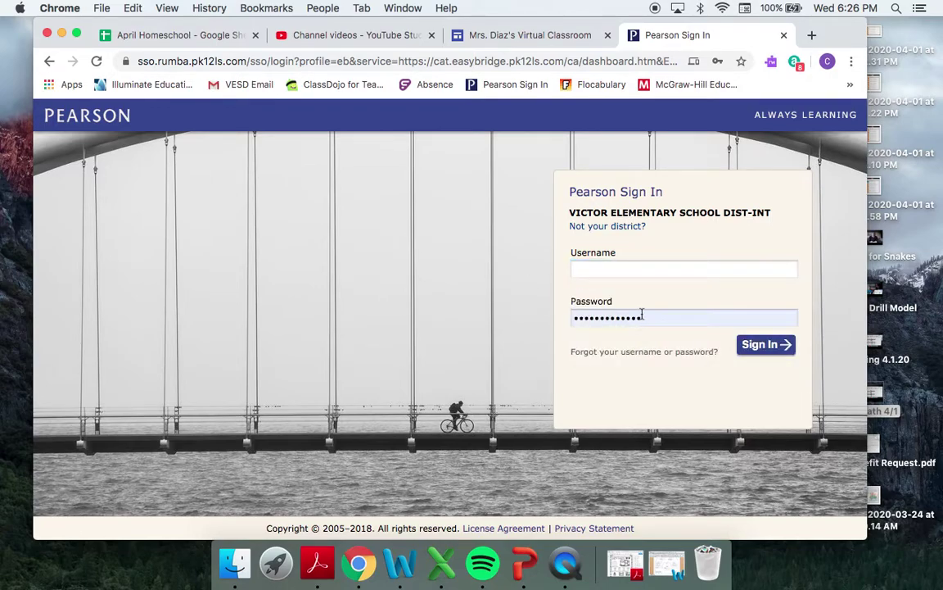
left_click_drag(645, 317, 517, 321)
key("BackSpace")
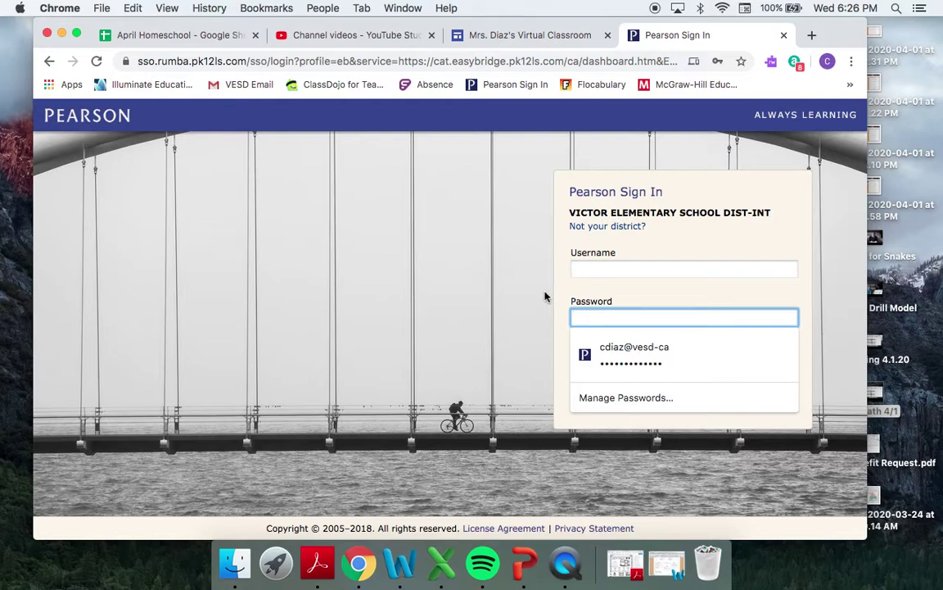
- Remove the accidentally pasted text from the username field and open the class roster screenshot
left_click(590, 270)
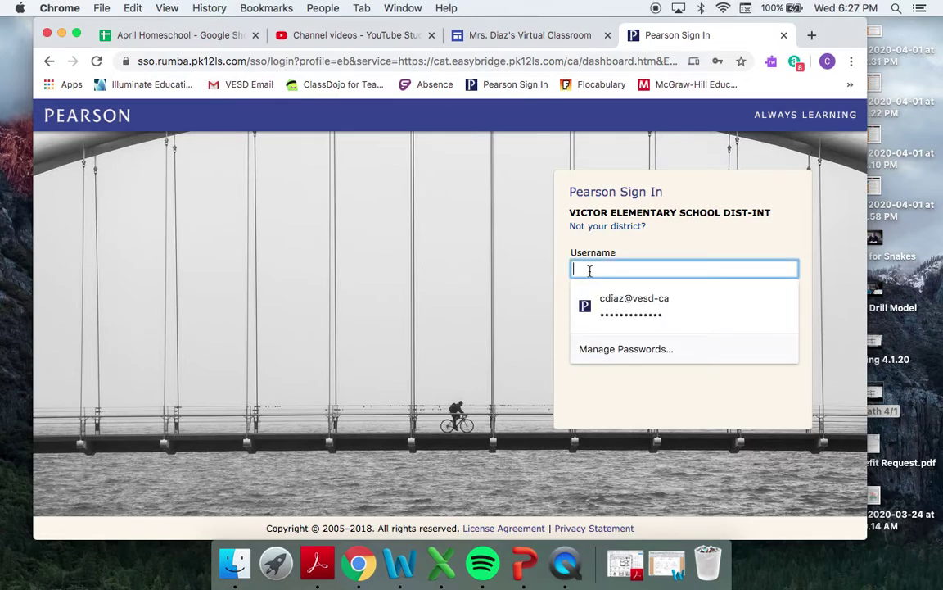
key("super+v")
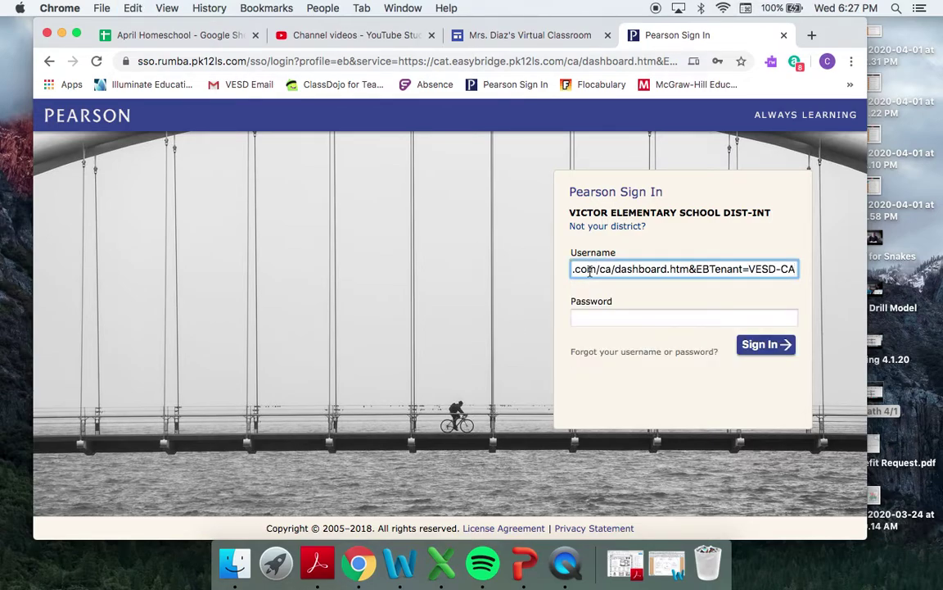
left_click(590, 272)
key("super+a")
key("BackSpace")
left_click(559, 282)
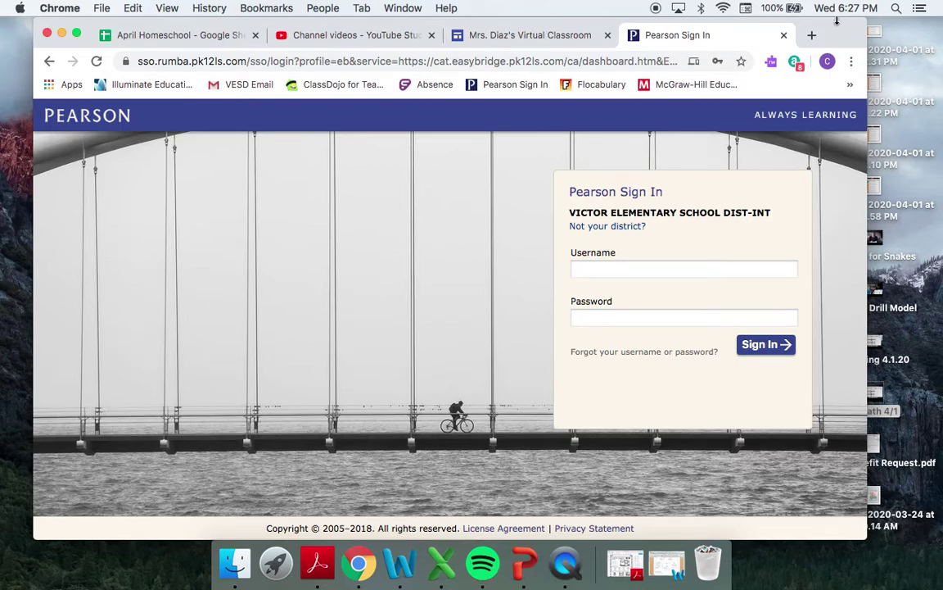
double_click(876, 31)
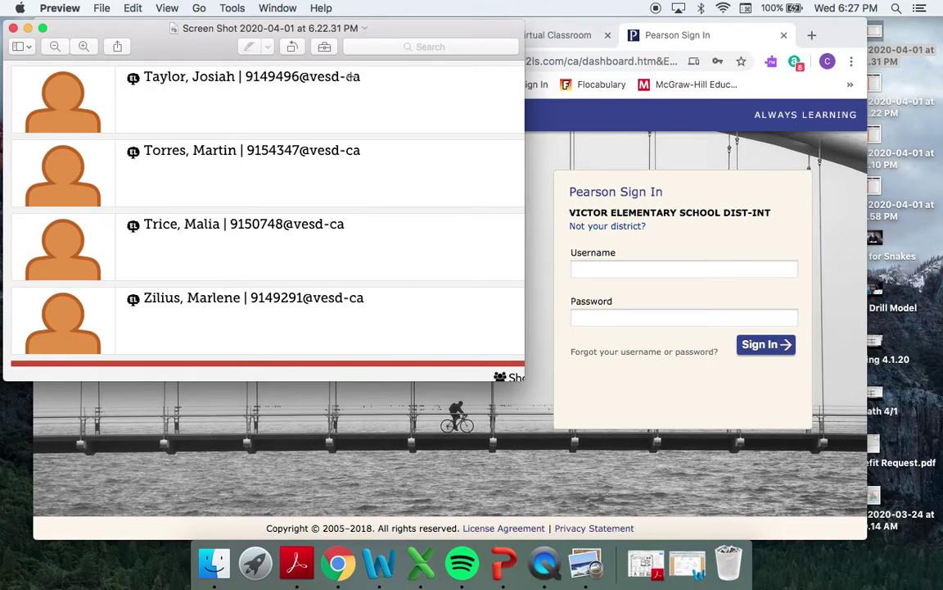
- Highlight the first student's login ID in the roster screenshot
left_click_drag(244, 69, 288, 71)
- Enter the first student's roster username and password, then submit Sign In
left_click(584, 270)
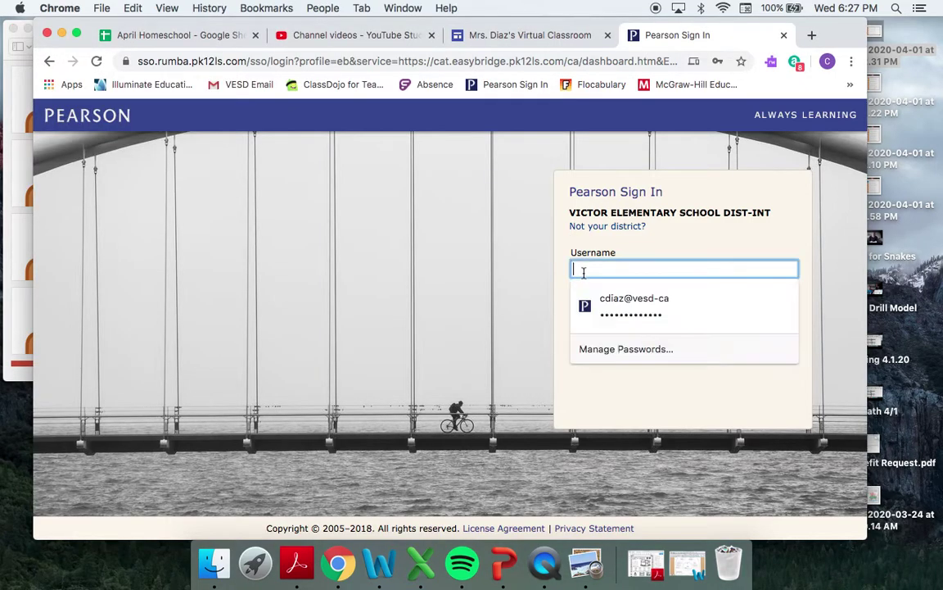
left_click_drag(256, 26, 298, 99)
left_click(628, 339)
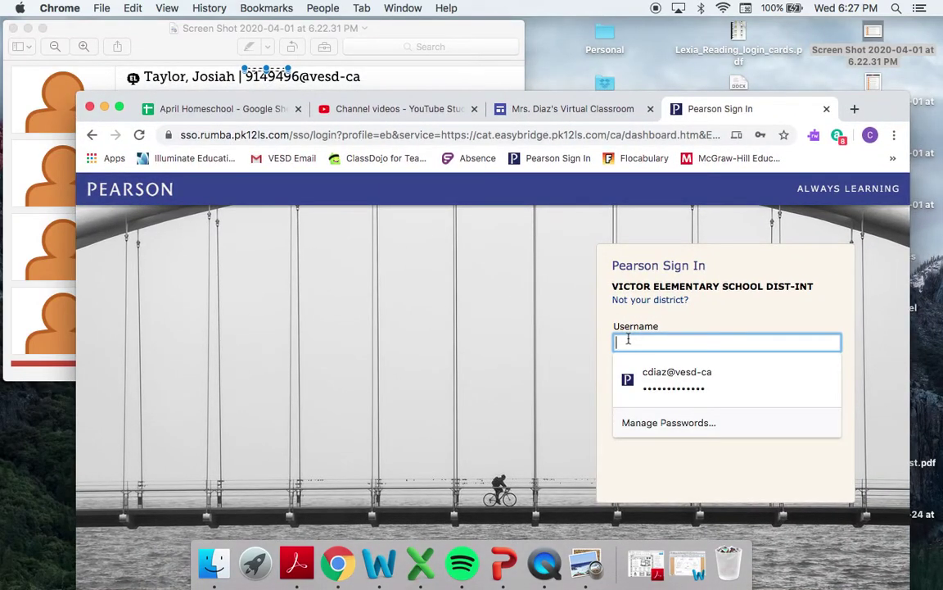
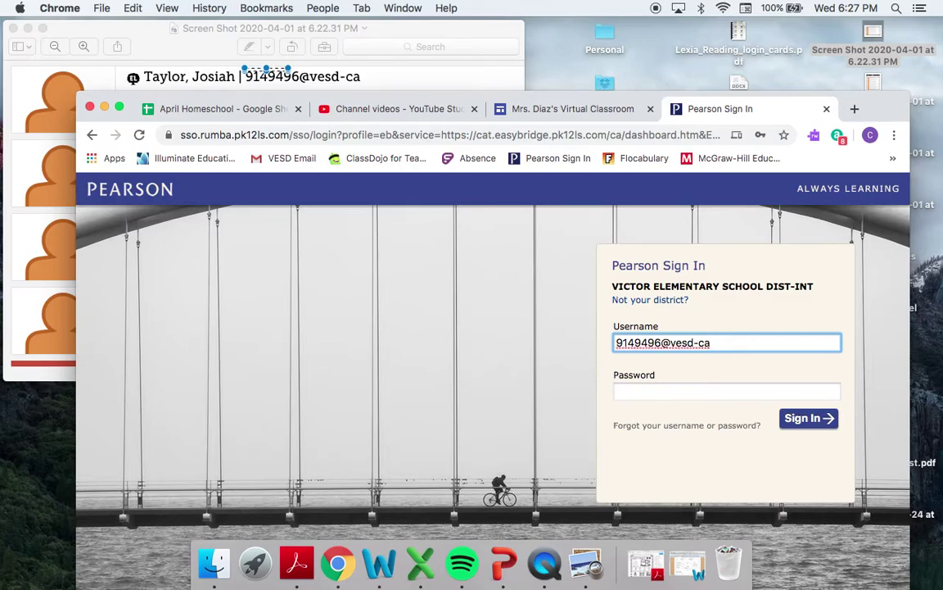
left_click(727, 391)
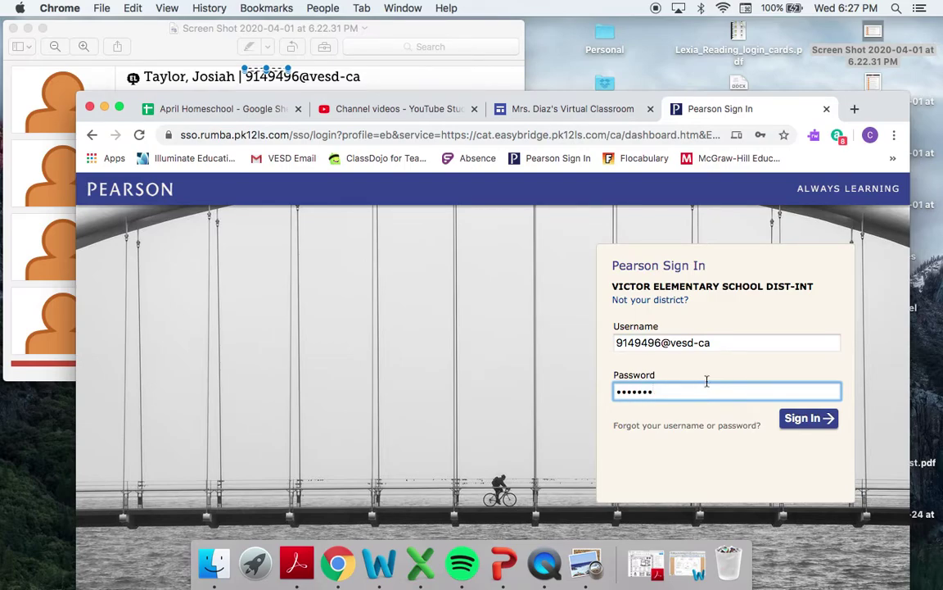
left_click(793, 431)
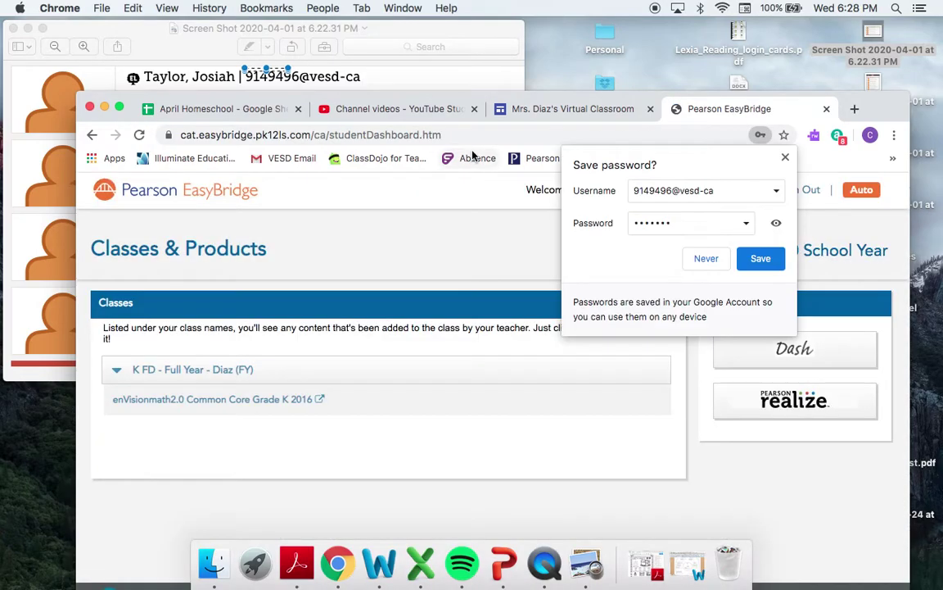
- Dismiss Chrome's save-password offer and open the enVisionmath2.0 Common Core Grade K 2016 course
left_click_drag(442, 94, 439, 27)
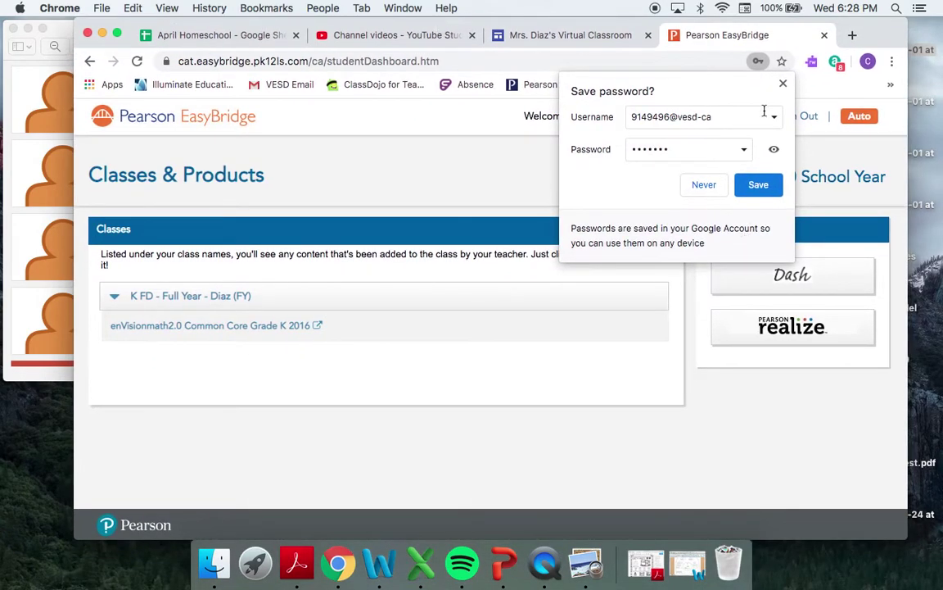
left_click(783, 84)
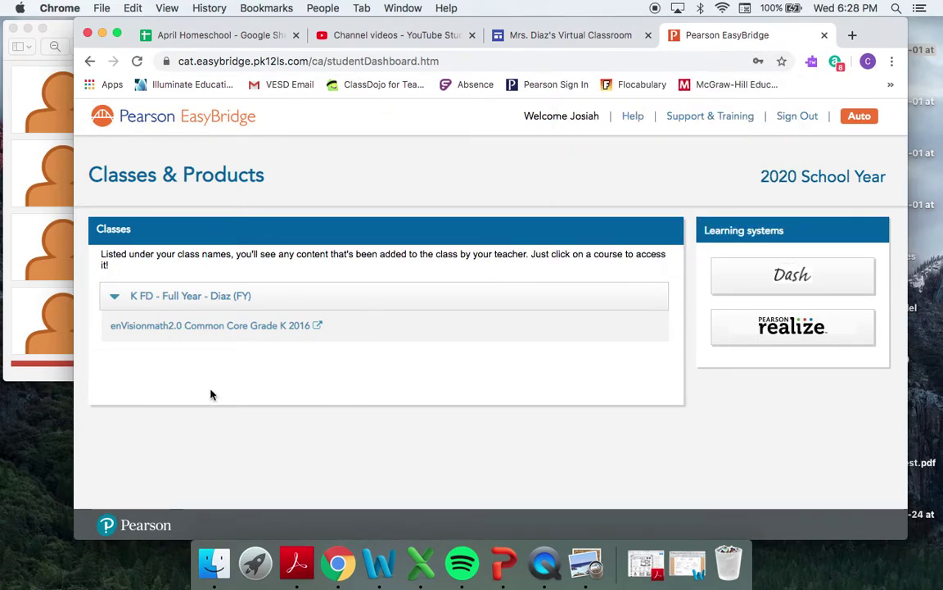
left_click(208, 328)
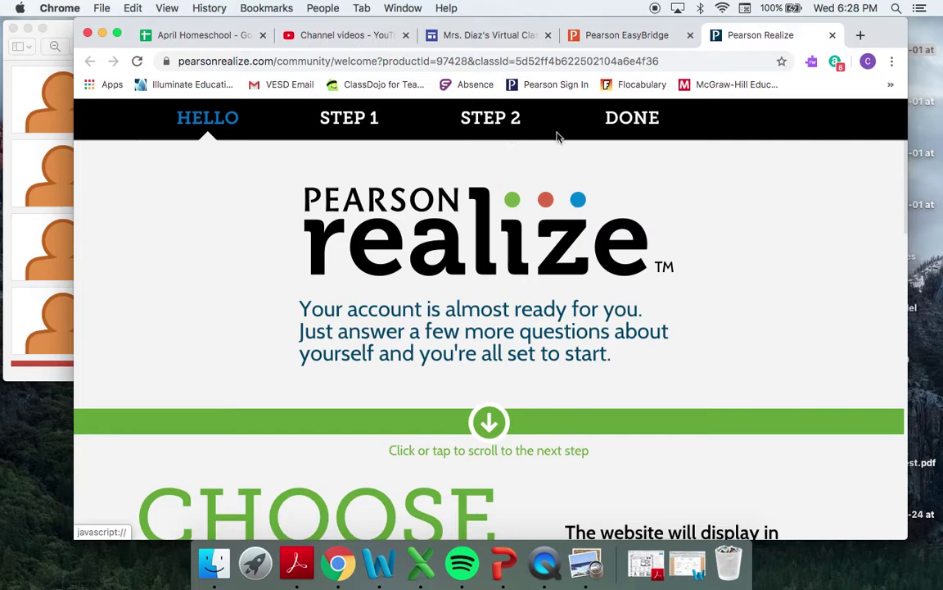
- Pick the soccer-ball profile icon, finish setup with Let's go!, and open My Work
scroll(631, 297, "down", 3)
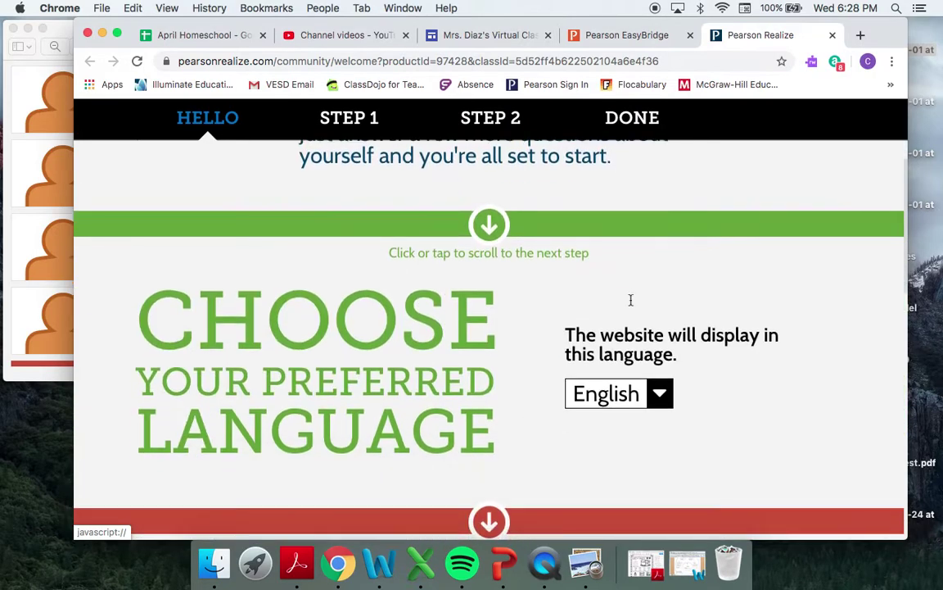
scroll(631, 299, "down", 1)
scroll(631, 304, "down", 7)
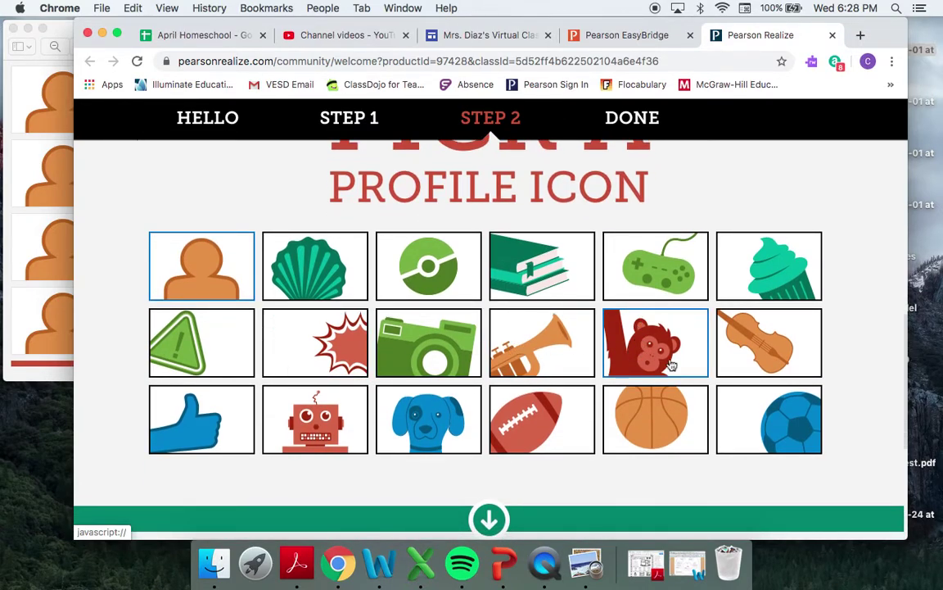
left_click(757, 423)
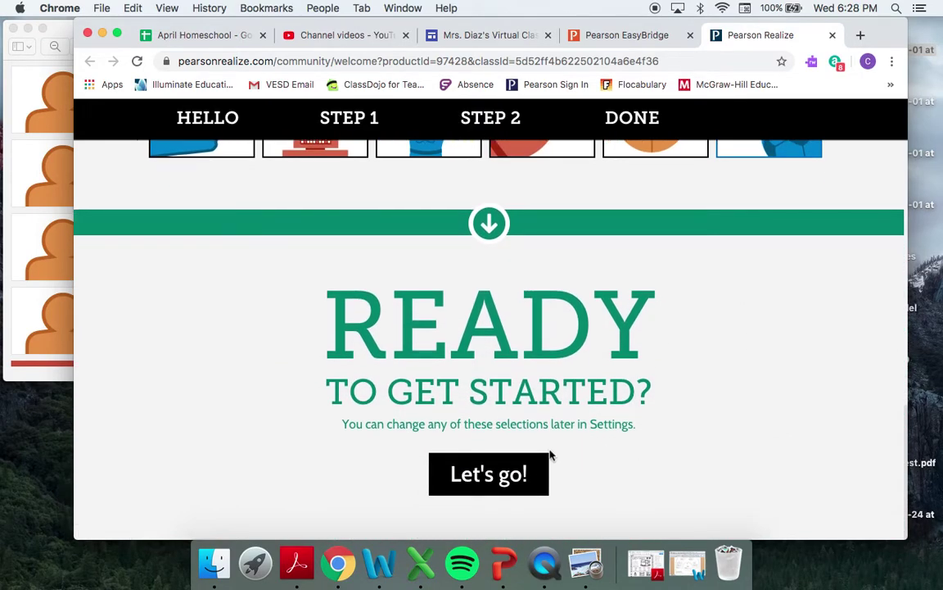
left_click(484, 479)
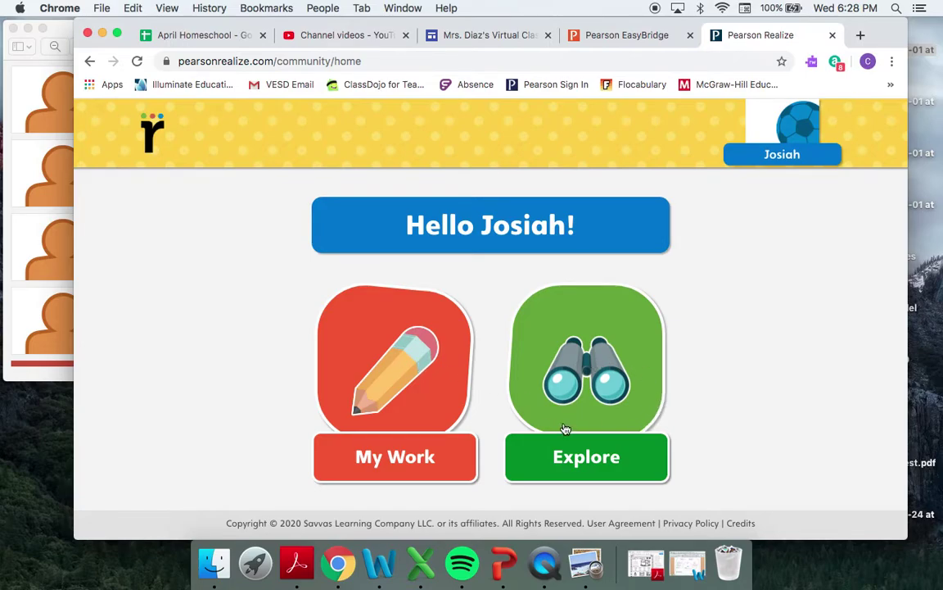
left_click(426, 467)
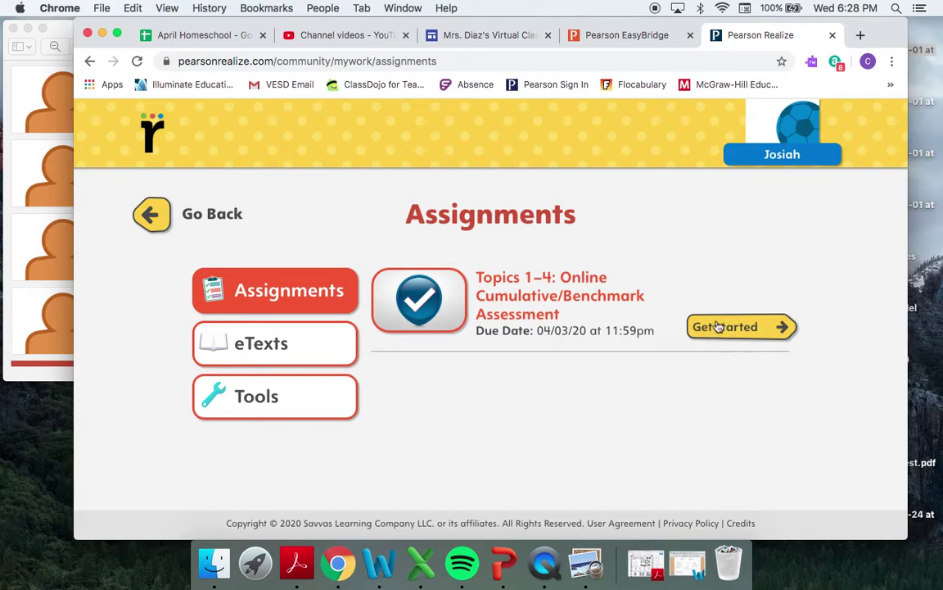
- Switch to the eTexts list and open Interactive Student Edition: Grade K
left_click(263, 360)
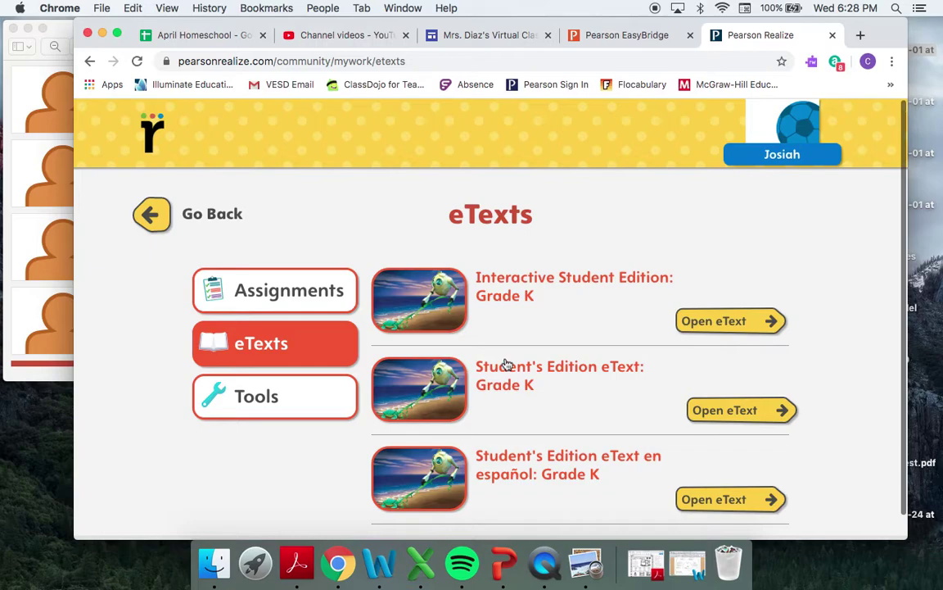
scroll(506, 365, "down", 2)
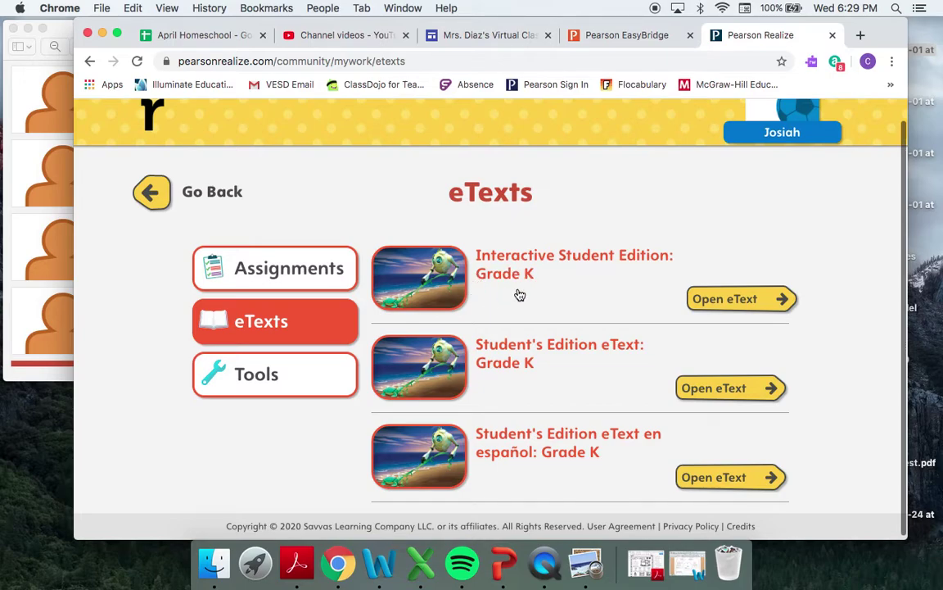
left_click(709, 303)
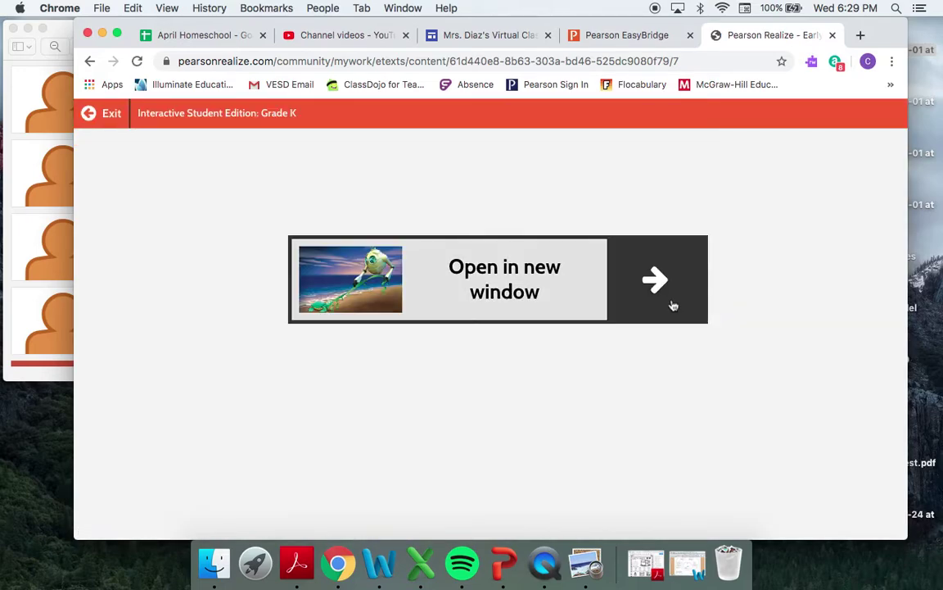
- Jump to Topic 10 in the eText contents and open Lesson 10-4's Solve & Share page
left_click(671, 305)
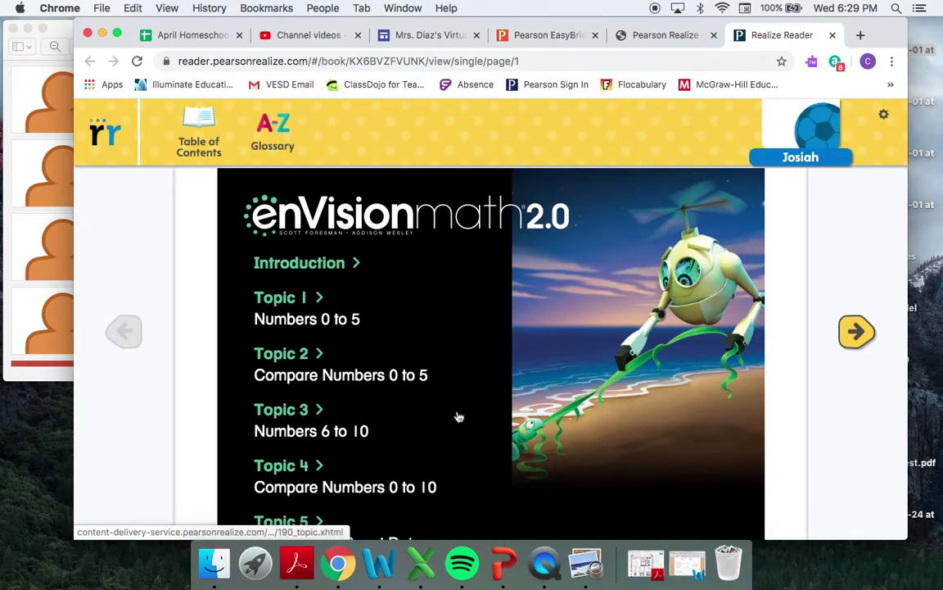
scroll(296, 426, "down", 3)
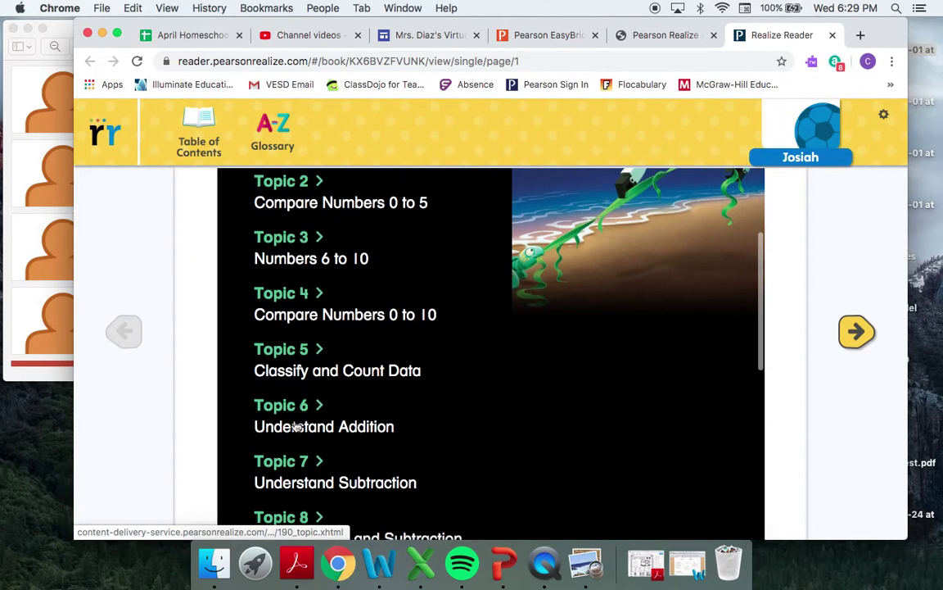
scroll(297, 426, "down", 5)
left_click(290, 388)
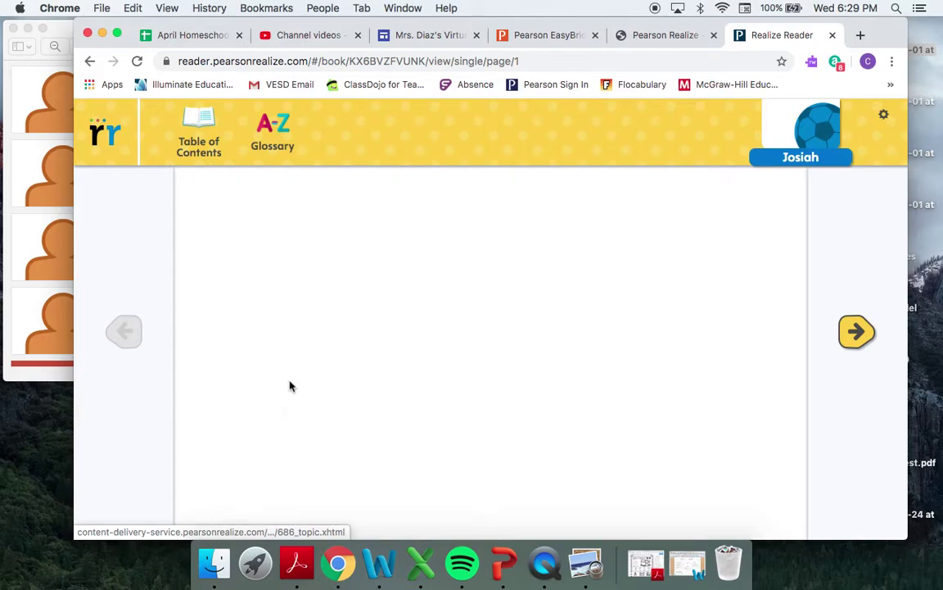
scroll(455, 424, "down", 2)
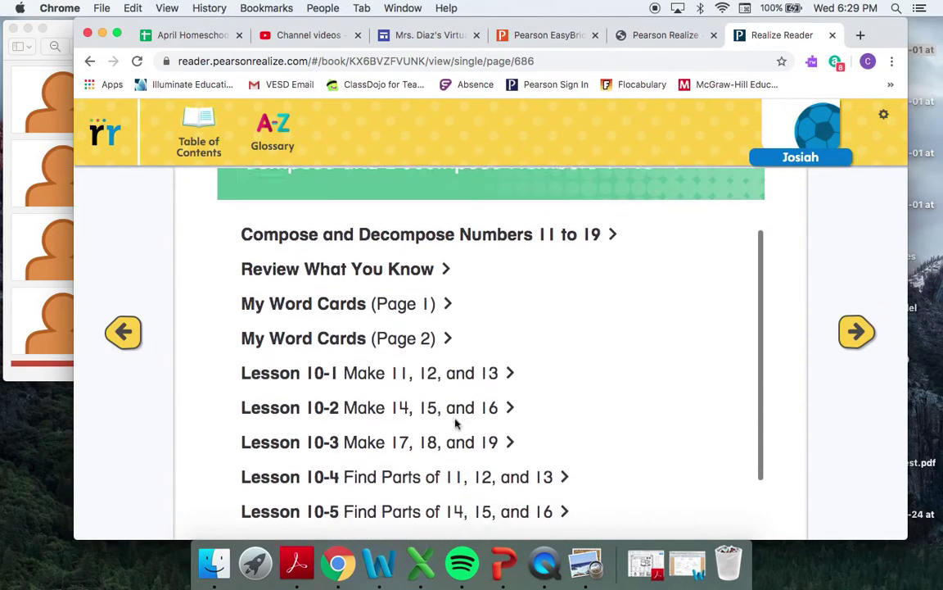
scroll(455, 424, "down", 1)
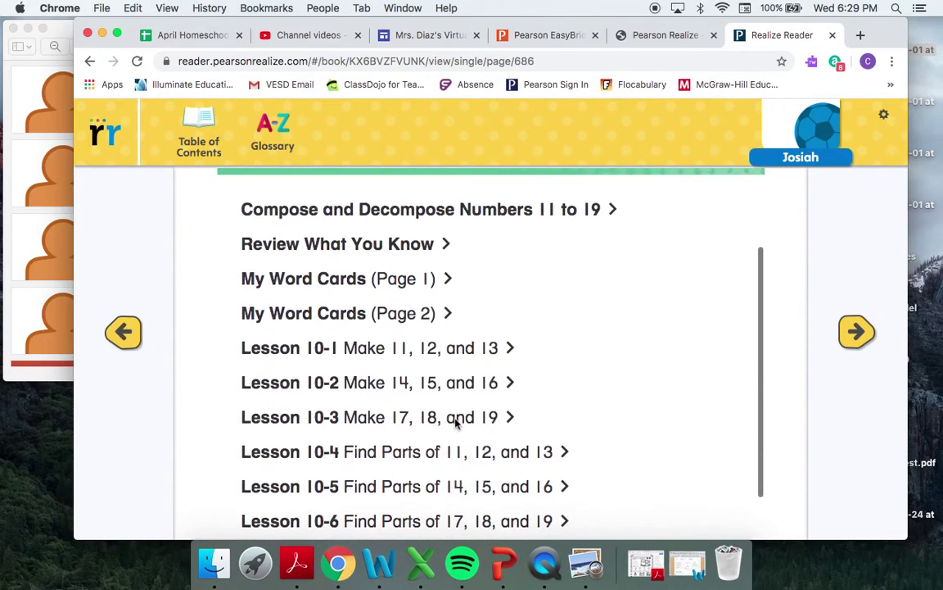
left_click(327, 457)
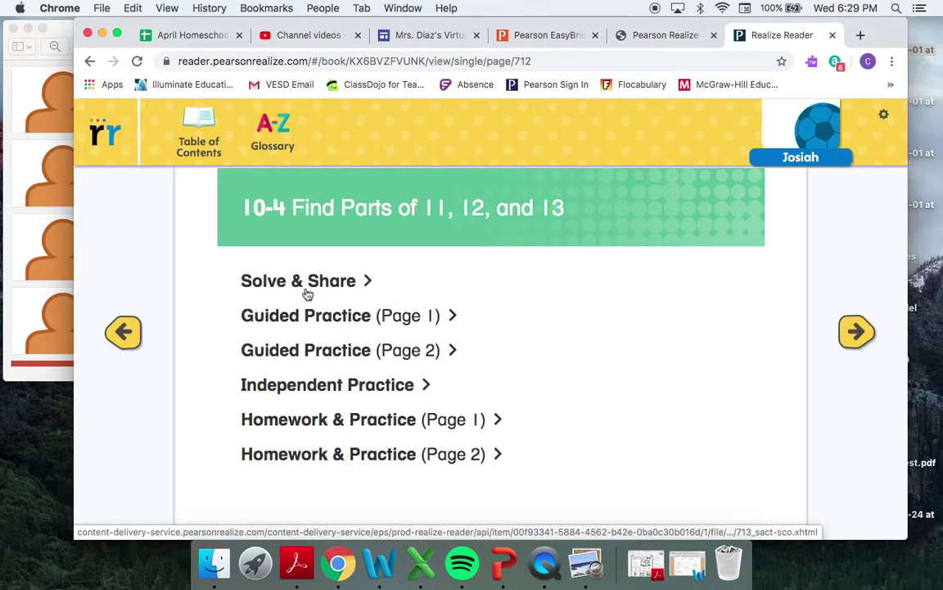
left_click(305, 282)
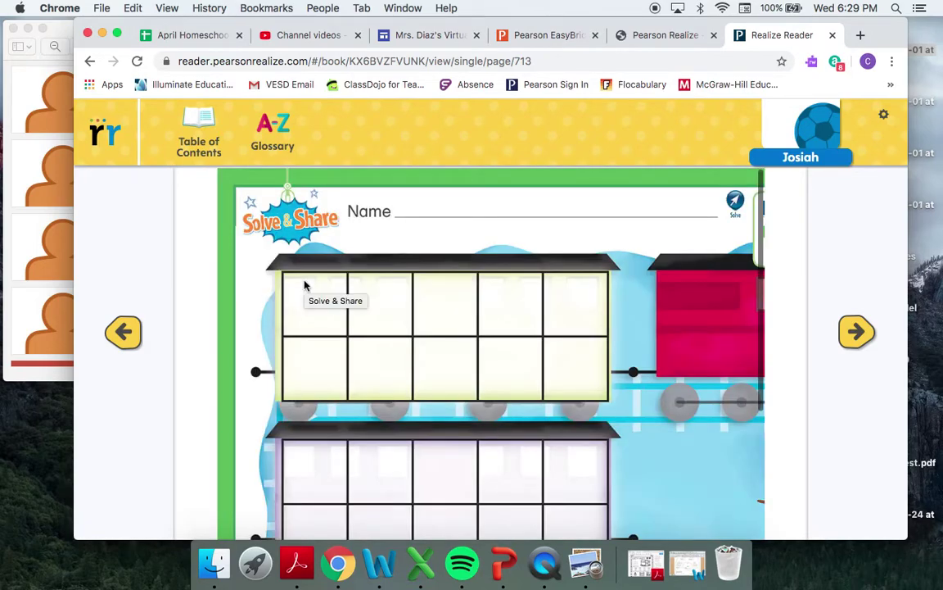
- Scroll the Solve & Share page to view the 13 = __ + __ equation and directions
scroll(585, 410, "down", 5)
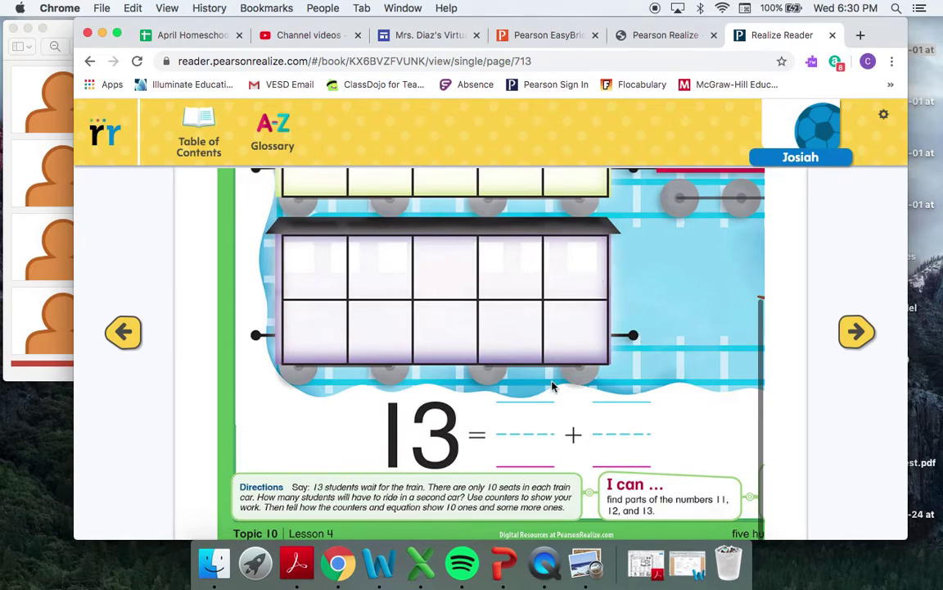
scroll(553, 385, "up", 2)
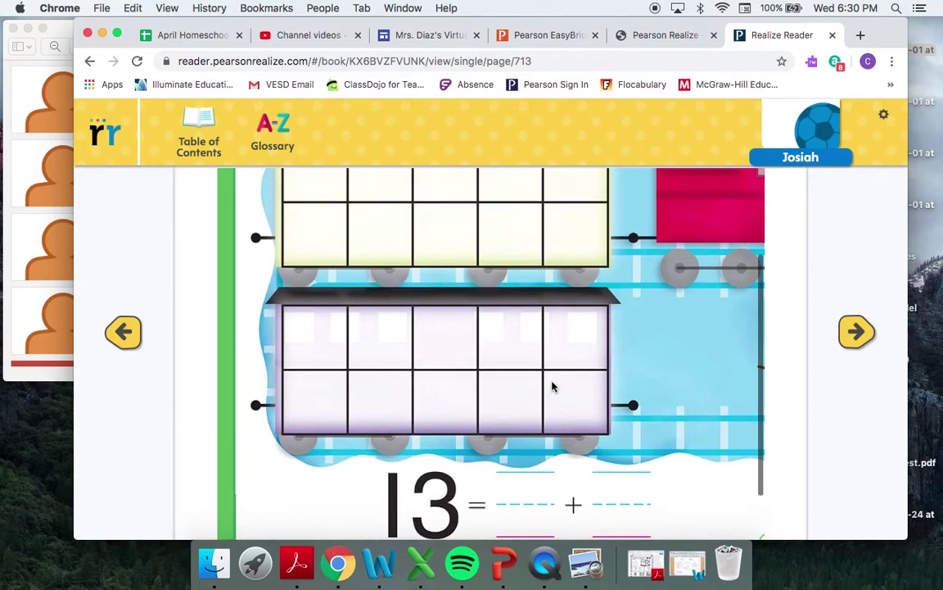
- Advance to the 13 = 10 + 3 lesson page and review its visual learning and Guided Practice
left_click(857, 333)
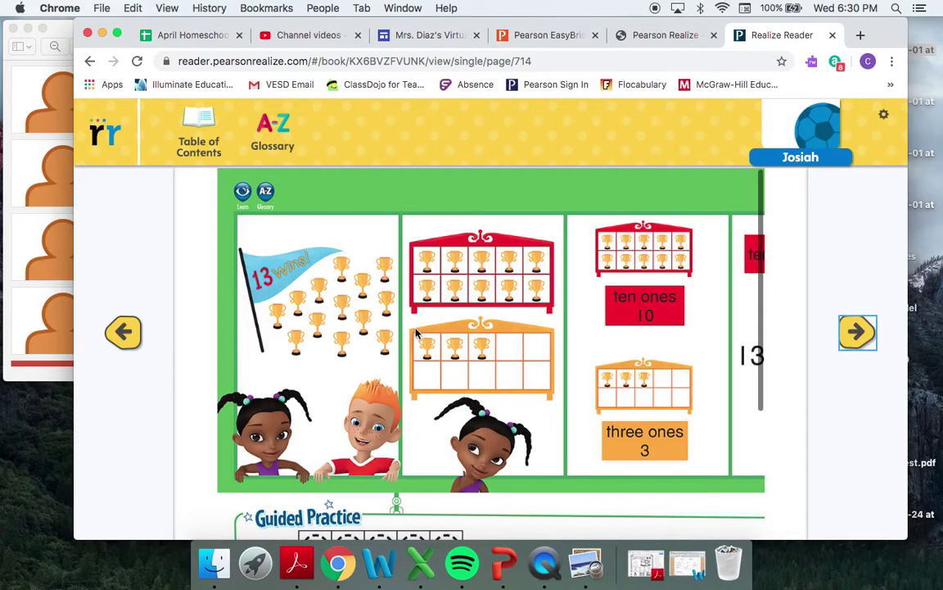
scroll(415, 334, "right", 3)
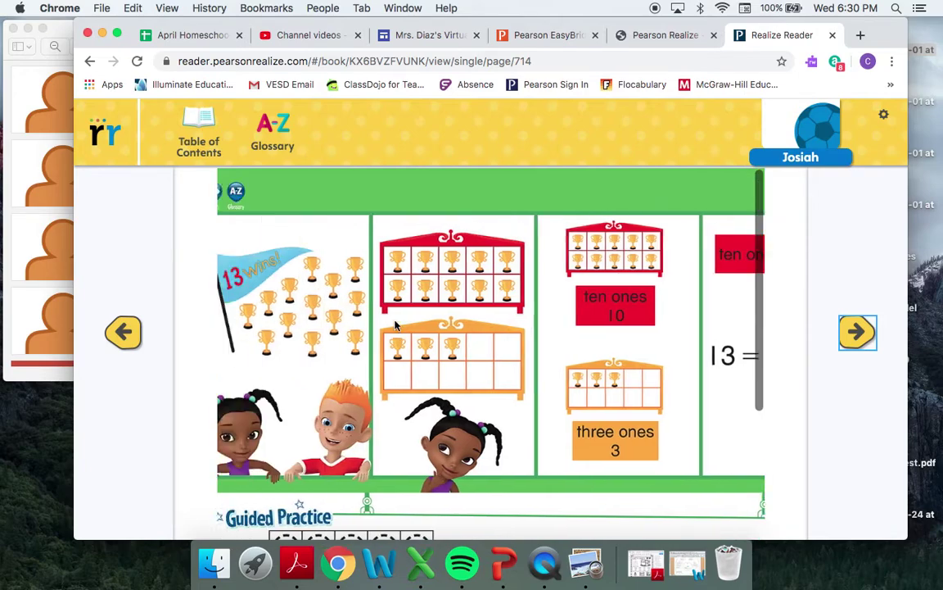
scroll(579, 320, "right", 3)
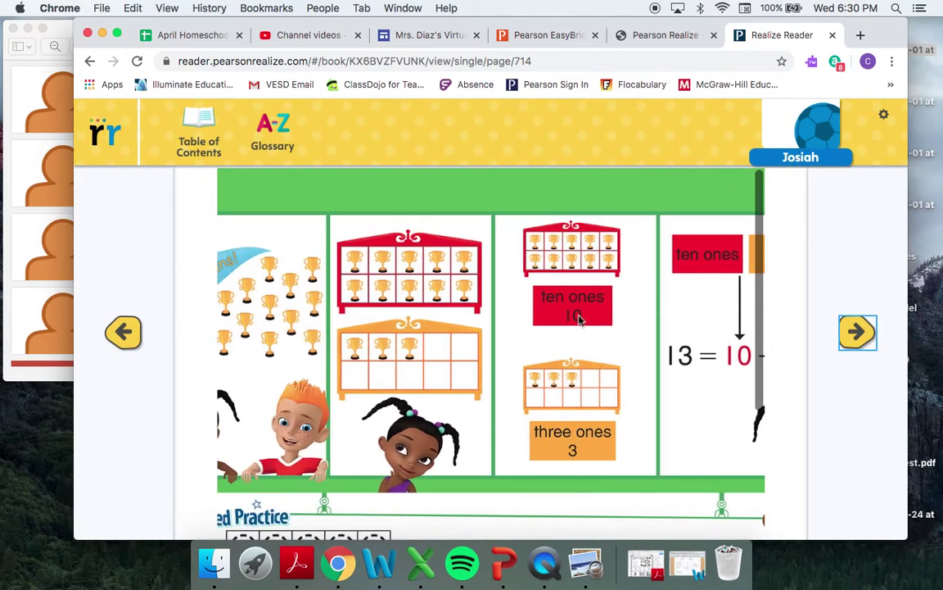
scroll(579, 320, "down", 5)
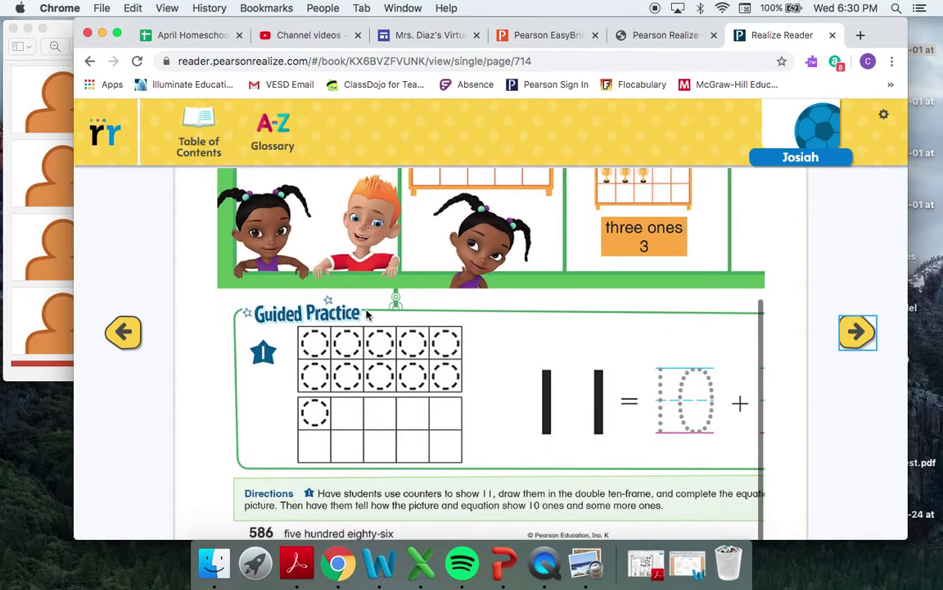
scroll(611, 400, "right", 2)
scroll(611, 400, "right", 3)
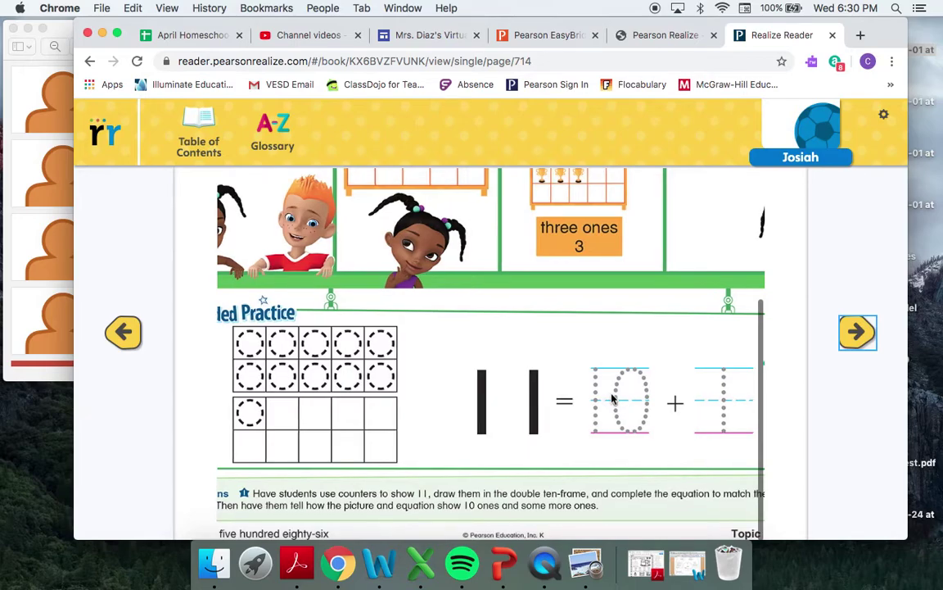
scroll(611, 399, "right", 4)
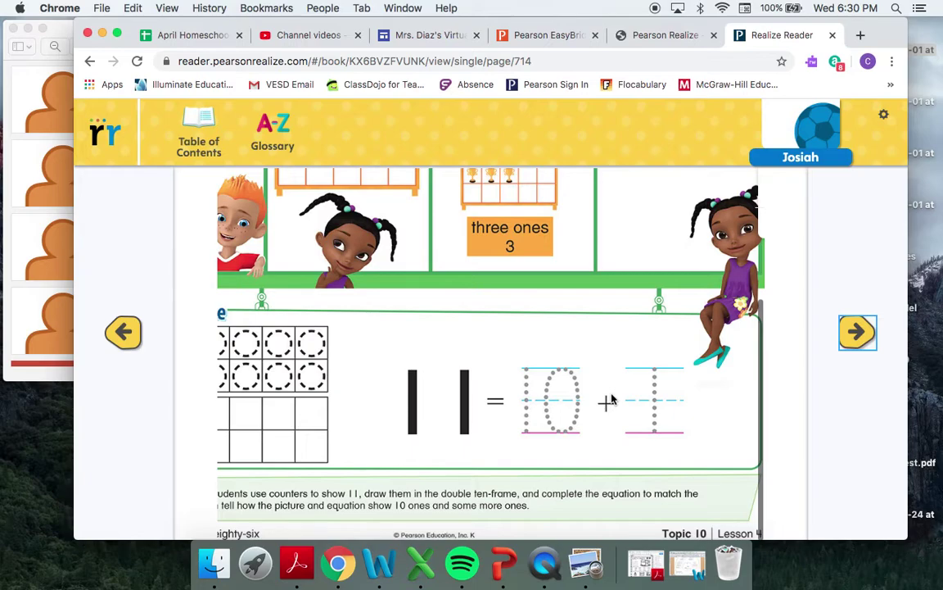
scroll(611, 399, "left", 6)
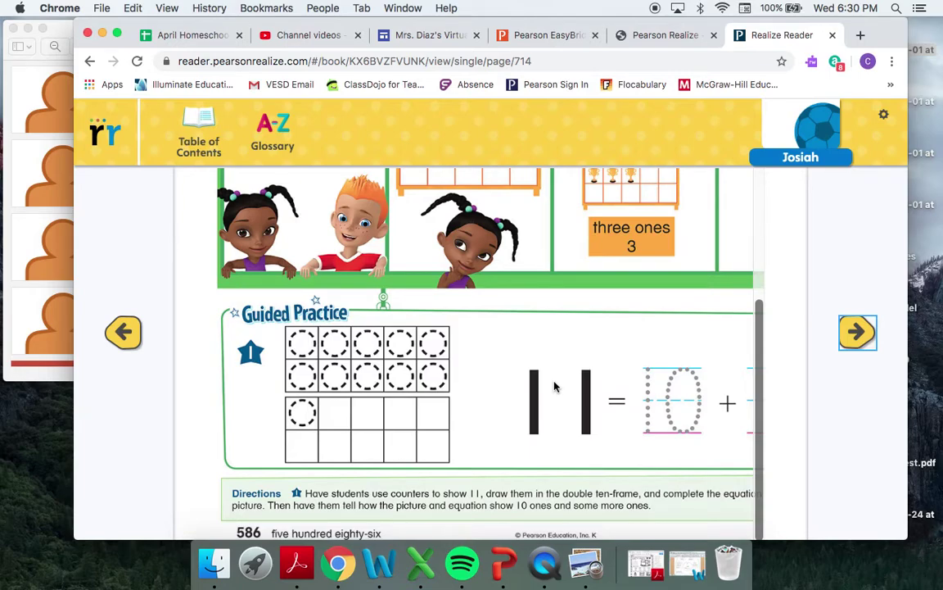
scroll(590, 367, "right", 5)
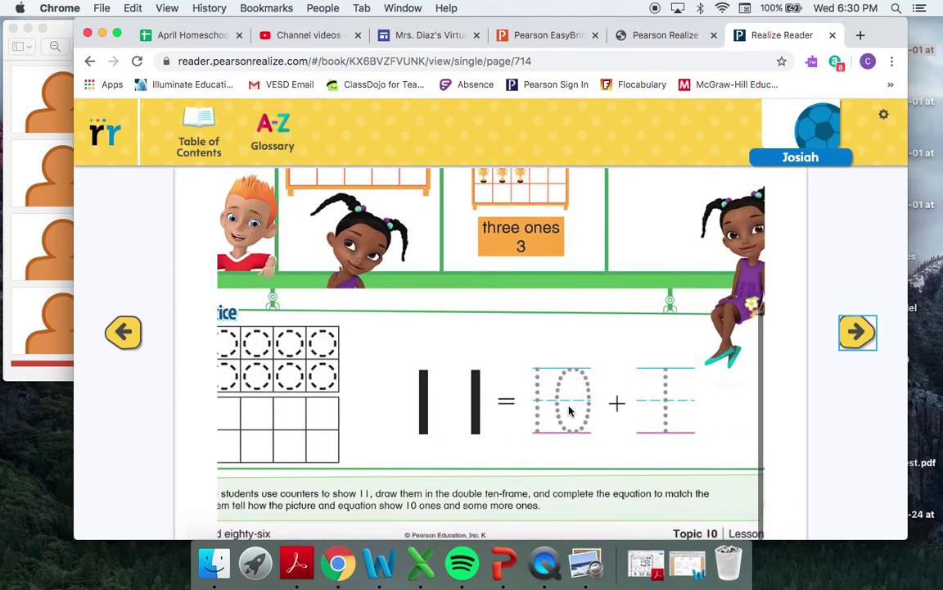
scroll(570, 410, "left", 5)
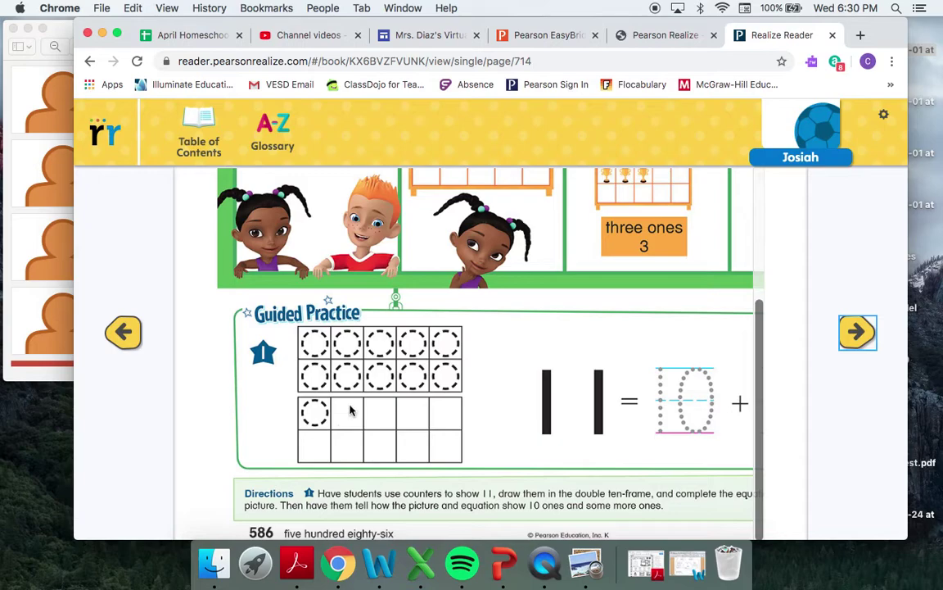
scroll(698, 449, "right", 4)
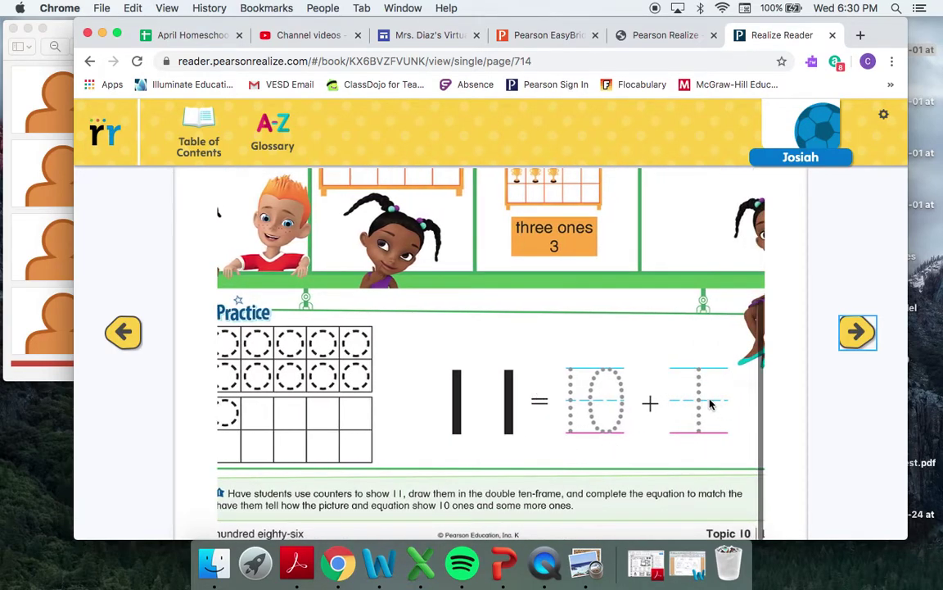
- Advance to practice page 715 with the 13 and 12 double ten-frame problems
left_click(858, 334)
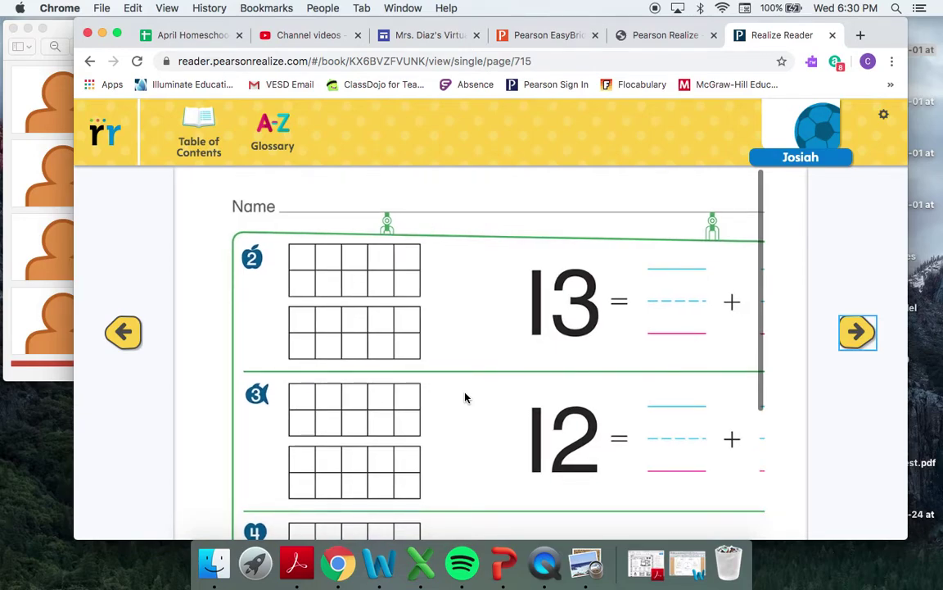
scroll(464, 398, "right", 3)
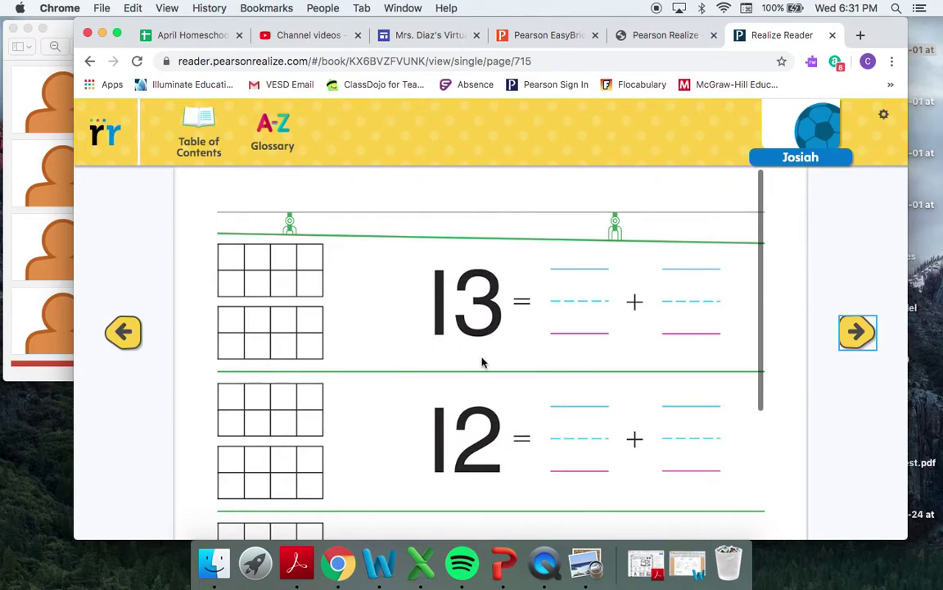
scroll(482, 362, "left", 3)
scroll(482, 362, "left", 1)
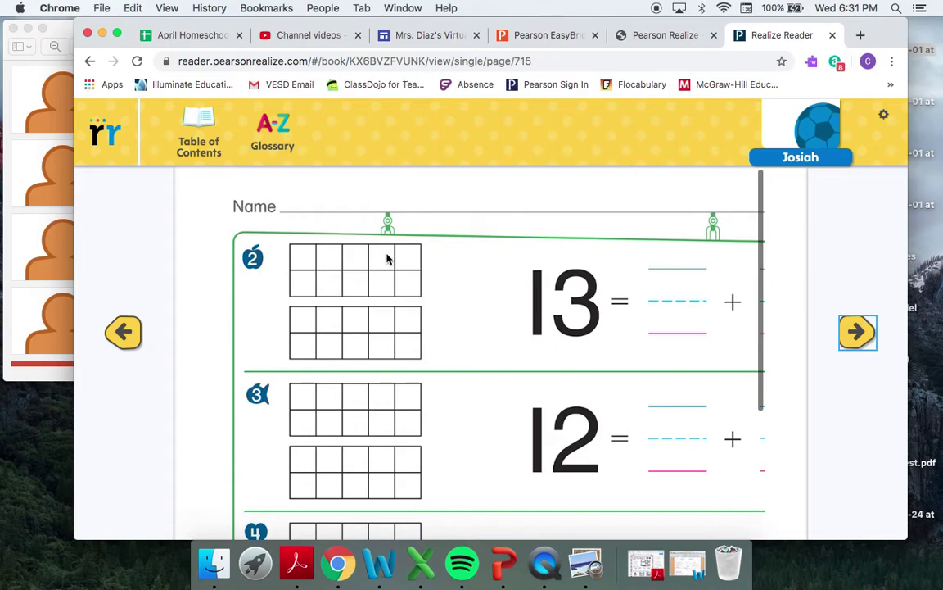
scroll(388, 258, "right", 10)
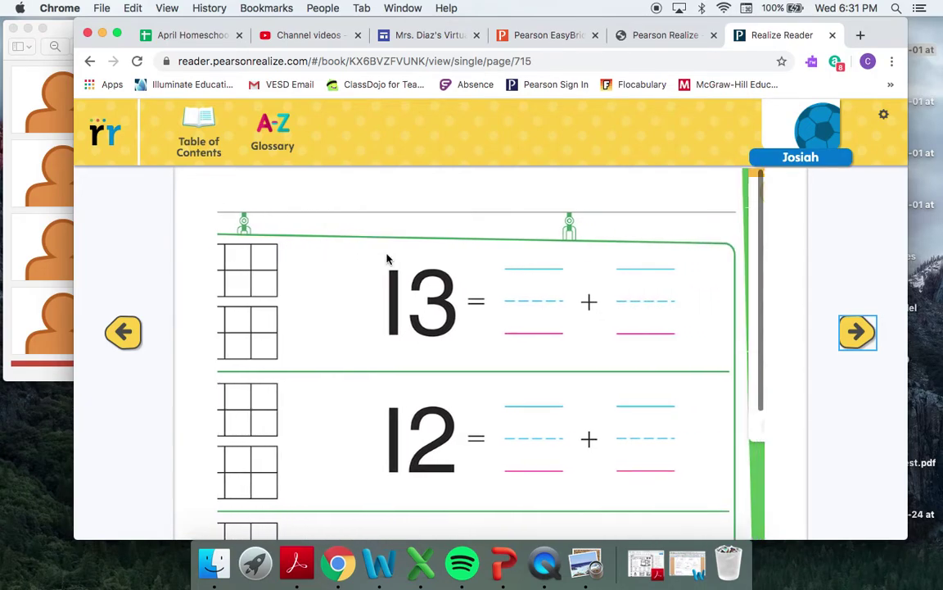
- Select the red counter stamp and stamp one counter beside the 13
left_click(728, 251)
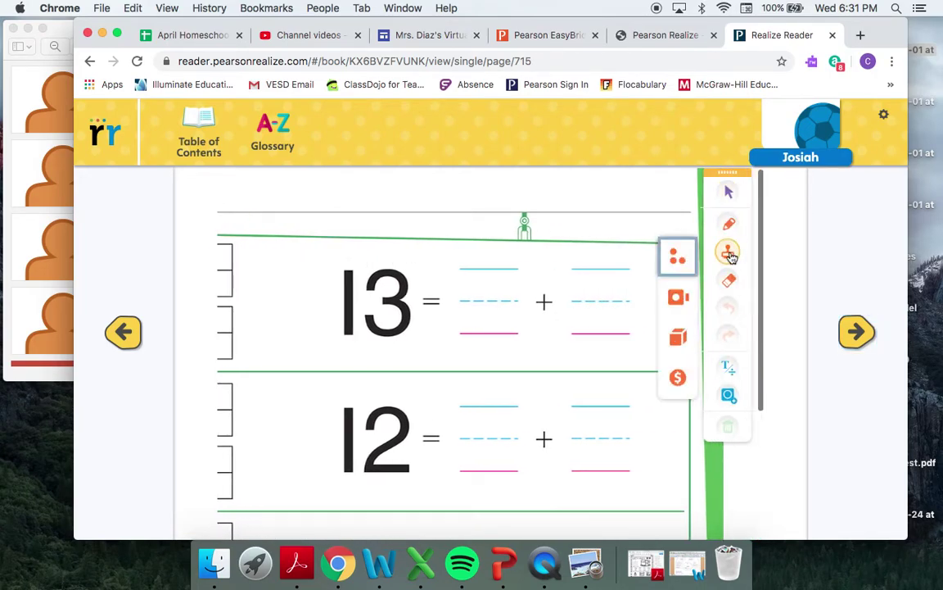
left_click(676, 256)
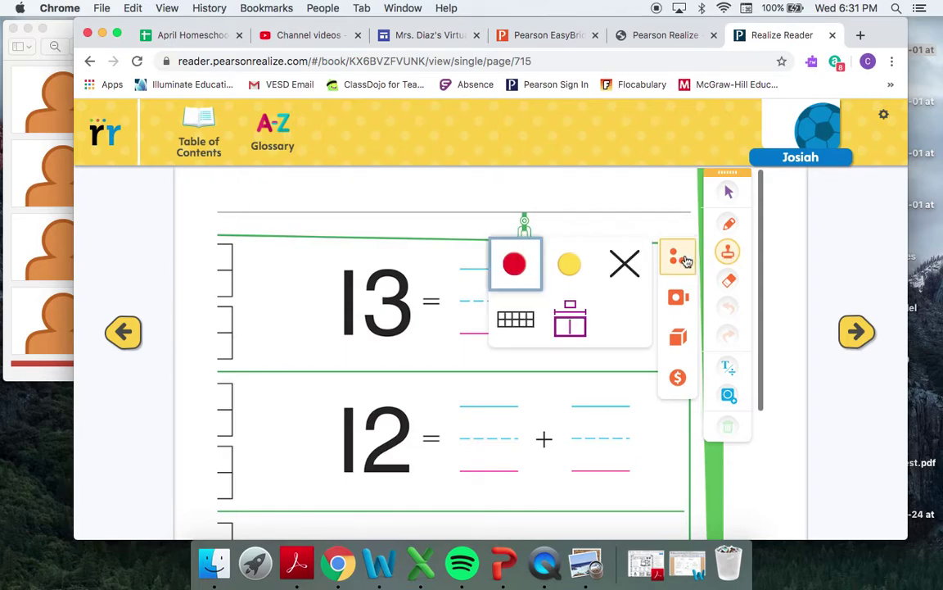
left_click(516, 266)
left_click(350, 299)
scroll(350, 303, "left", 10)
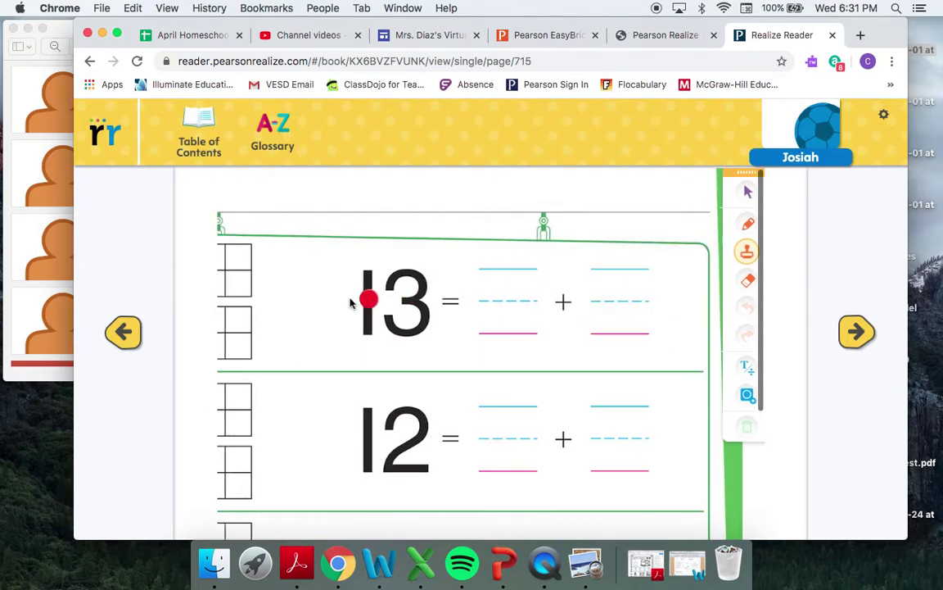
- Fill problem 2's first ten-frame with ten red counters
left_click(302, 259)
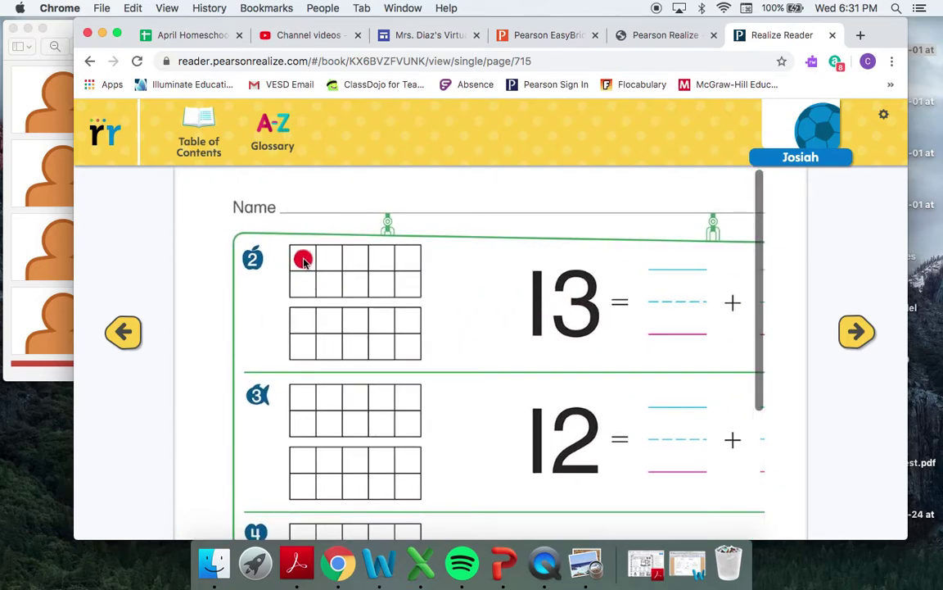
left_click(329, 260)
left_click(356, 259)
left_click(378, 259)
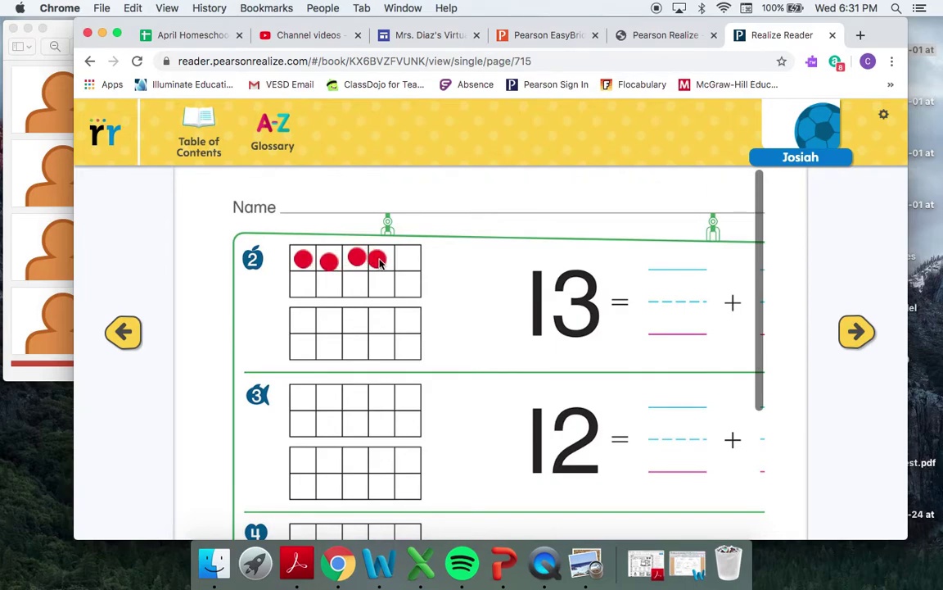
left_click(405, 260)
left_click(301, 284)
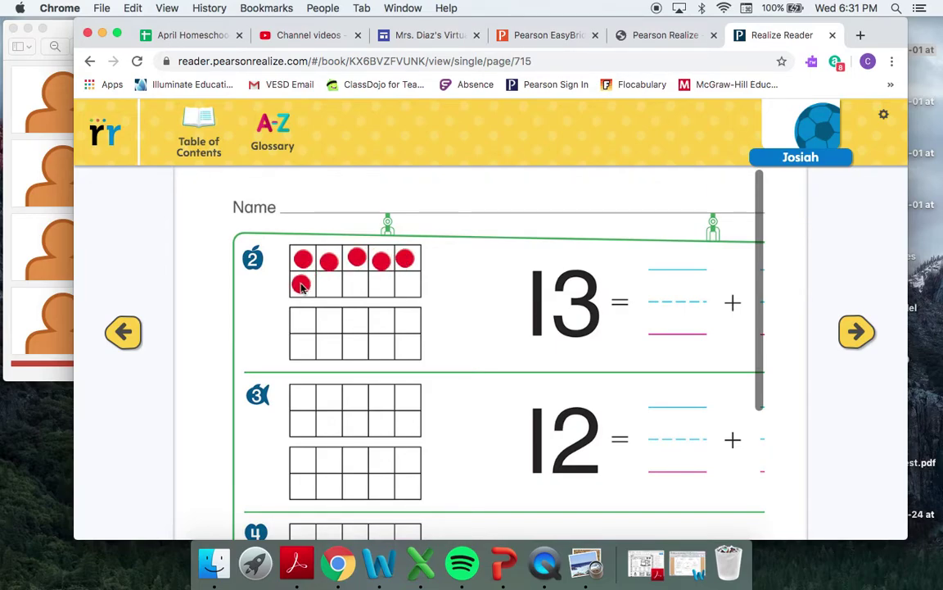
left_click(327, 284)
left_click(361, 285)
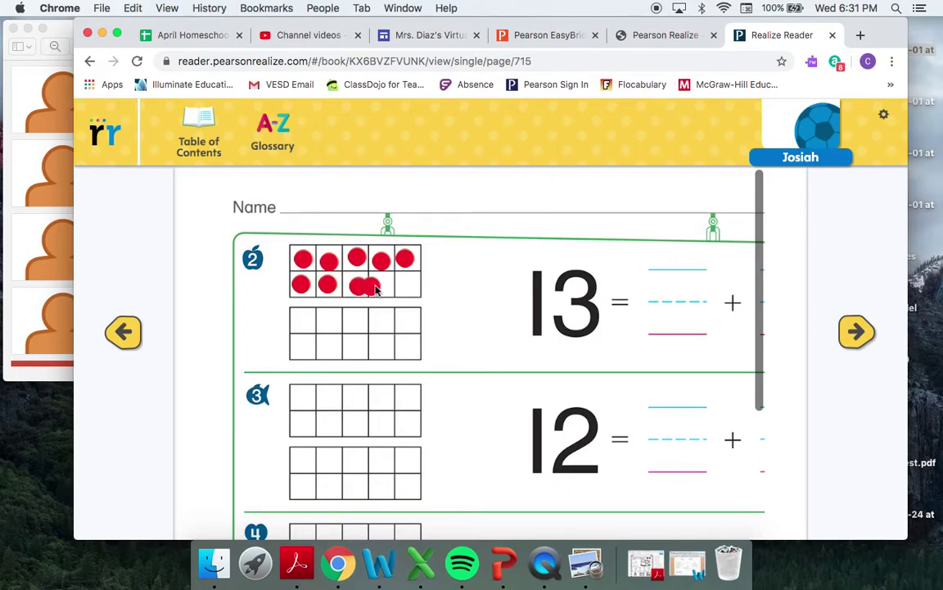
left_click(382, 285)
left_click(405, 285)
- Add three red counters to the second ten-frame and stamp one on the first answer blank
left_click(315, 317)
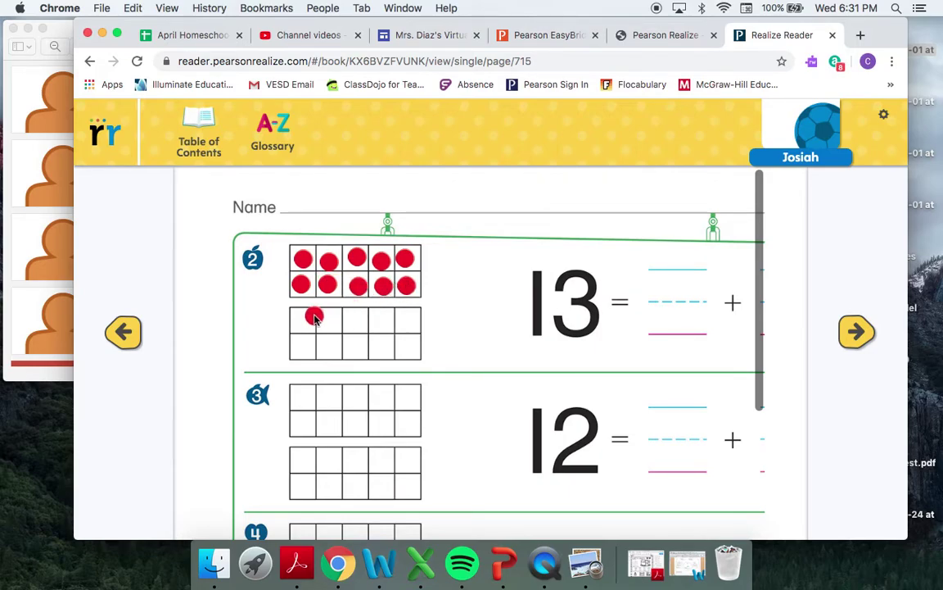
left_click_drag(314, 317, 305, 318)
left_click(329, 320)
left_click(350, 322)
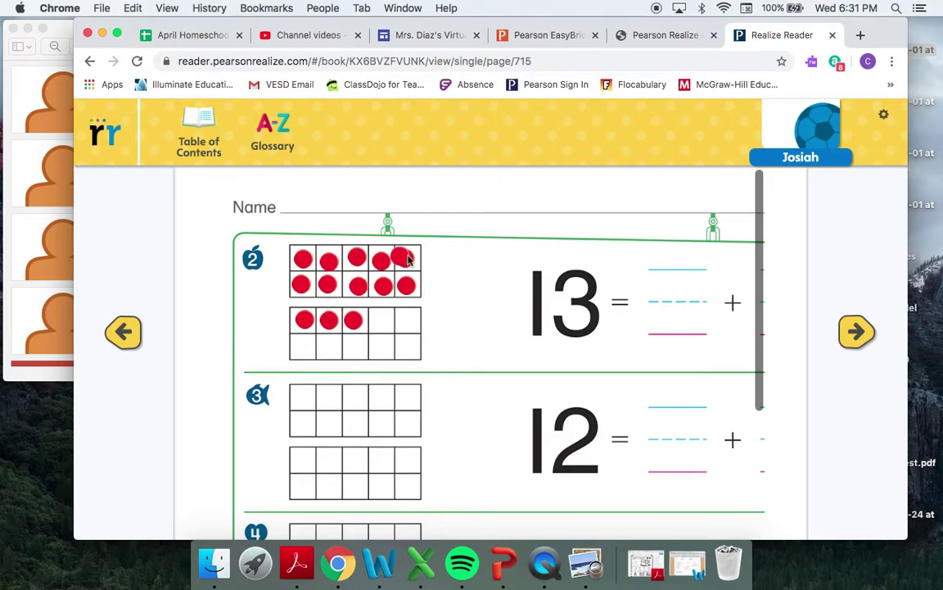
left_click(650, 325)
scroll(652, 326, "right", 5)
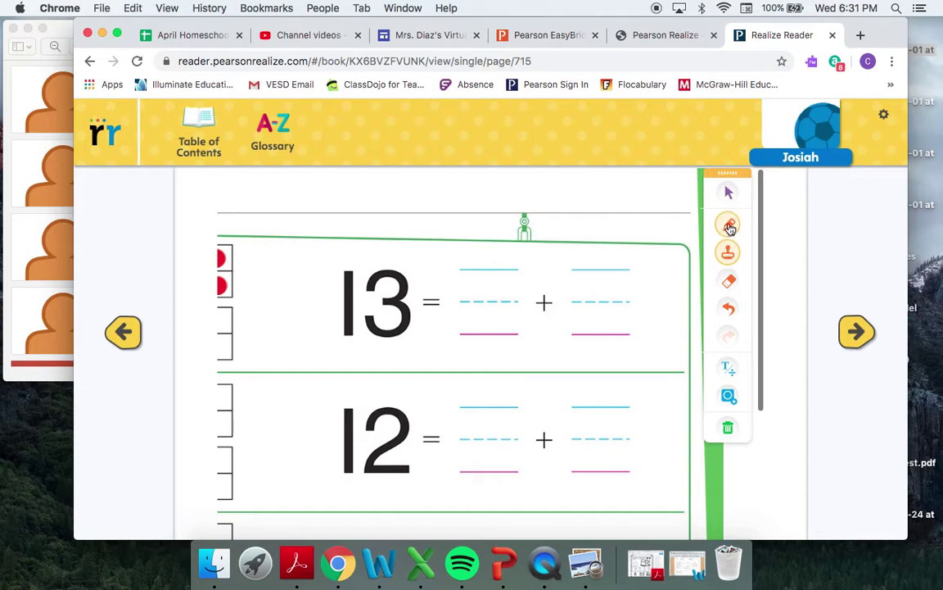
left_click(729, 224)
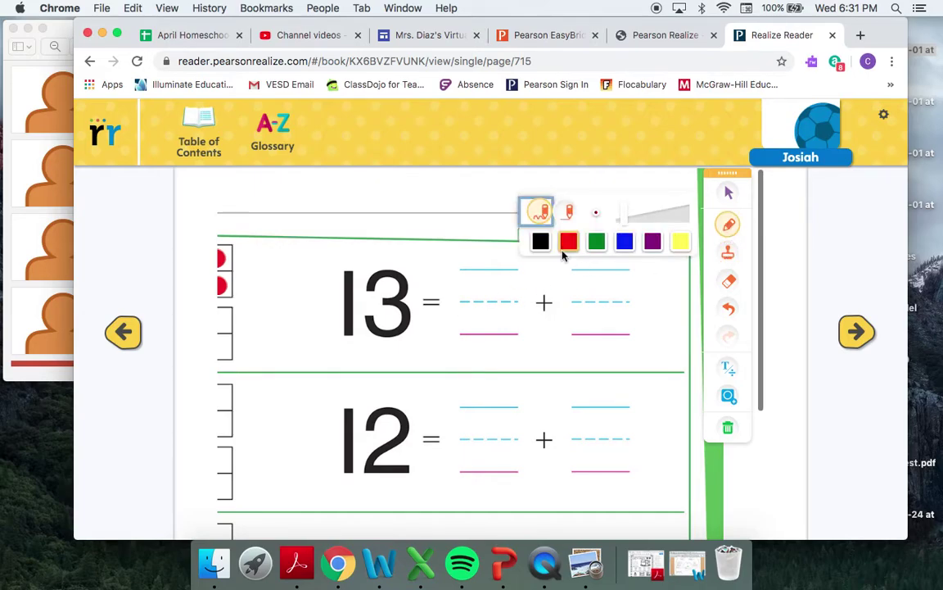
- Handwrite 10 and 3 in red in the blanks after 13 = to make 13 = 10 + 3
scroll(388, 314, "left", 5)
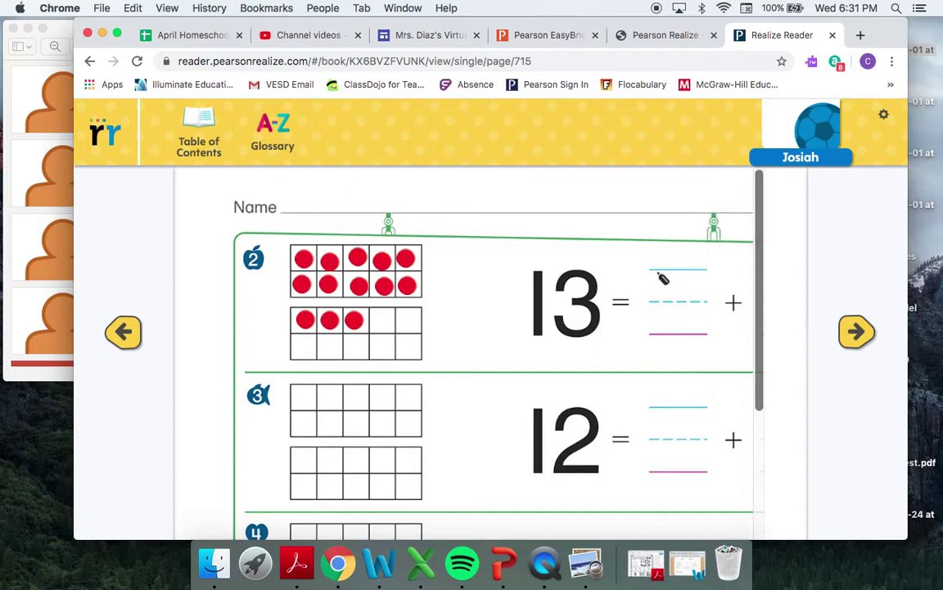
left_click_drag(658, 272, 658, 326)
mouse_move(694, 284)
left_mouse_down()
mouse_move(685, 326)
mouse_move(700, 281)
left_mouse_up()
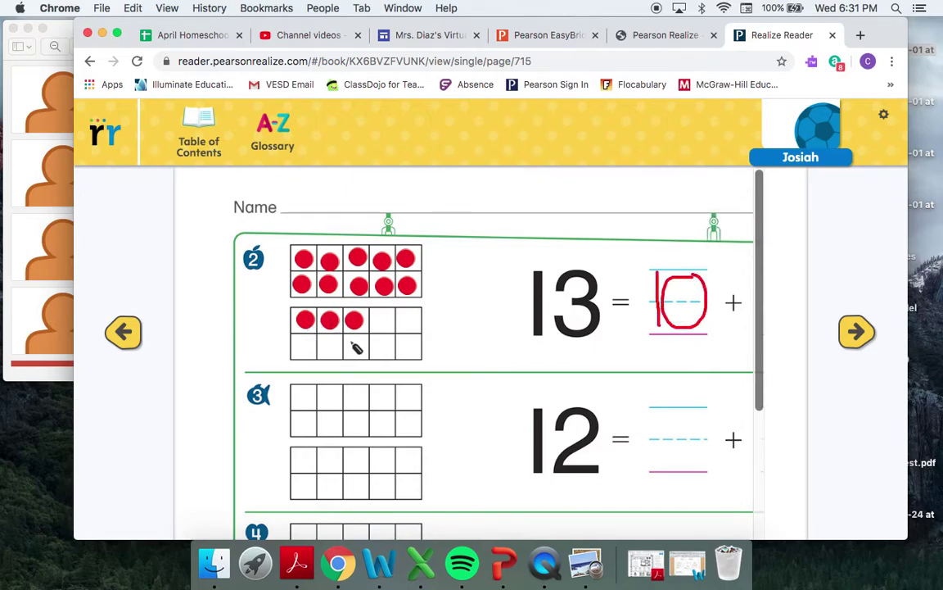
scroll(490, 352, "right", 3)
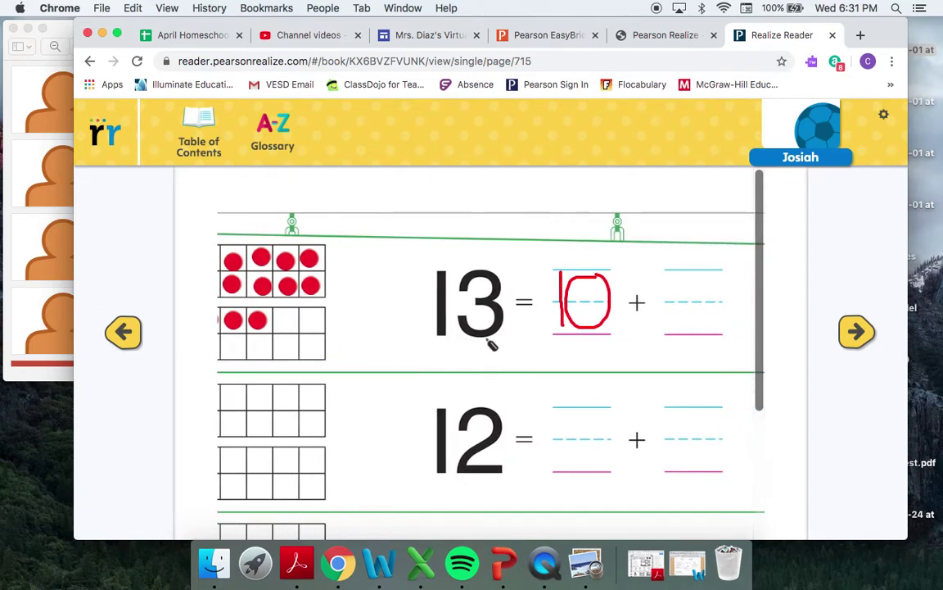
mouse_move(647, 282)
left_mouse_down()
mouse_move(676, 313)
mouse_move(645, 337)
left_mouse_up()
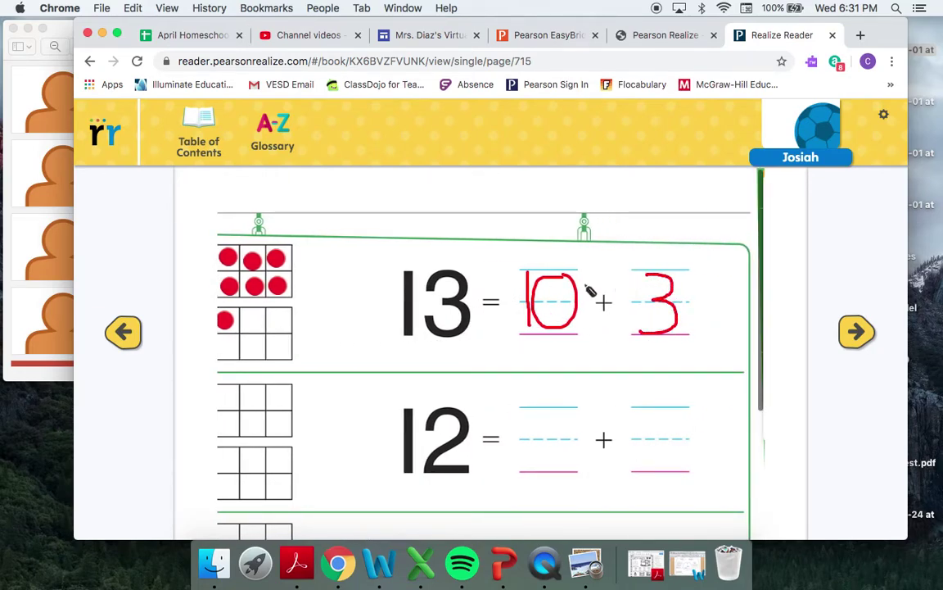
- Check the finished equation, then turn to page 716's Independent Practice problems
scroll(642, 303, "down", 3)
scroll(638, 301, "left", 3)
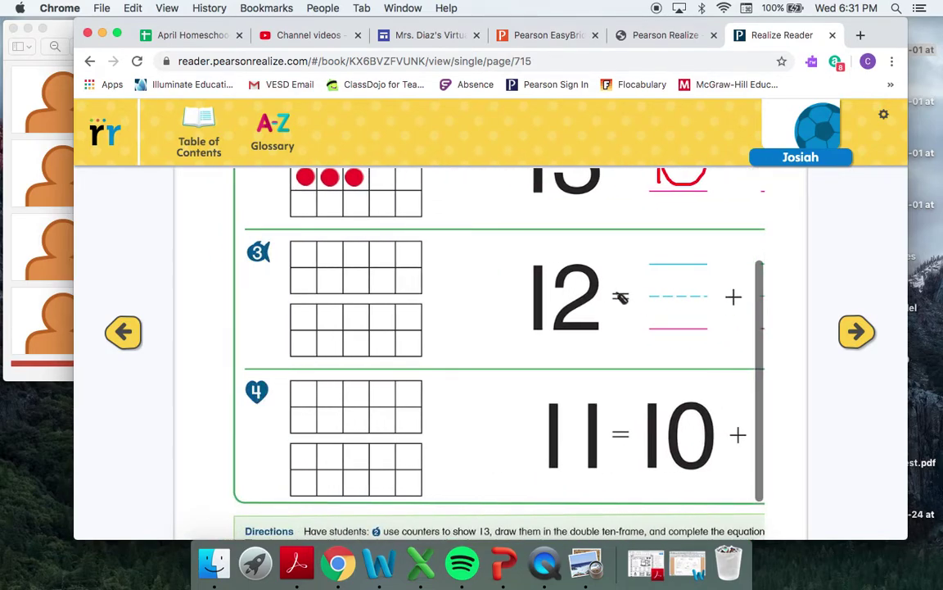
scroll(615, 336, "right", 5)
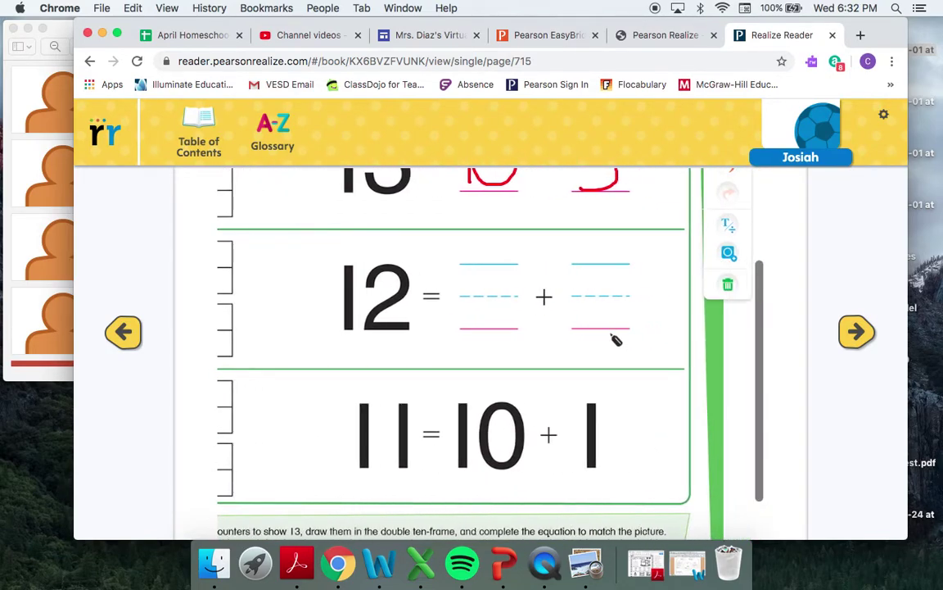
scroll(622, 350, "up", 4)
scroll(623, 350, "left", 4)
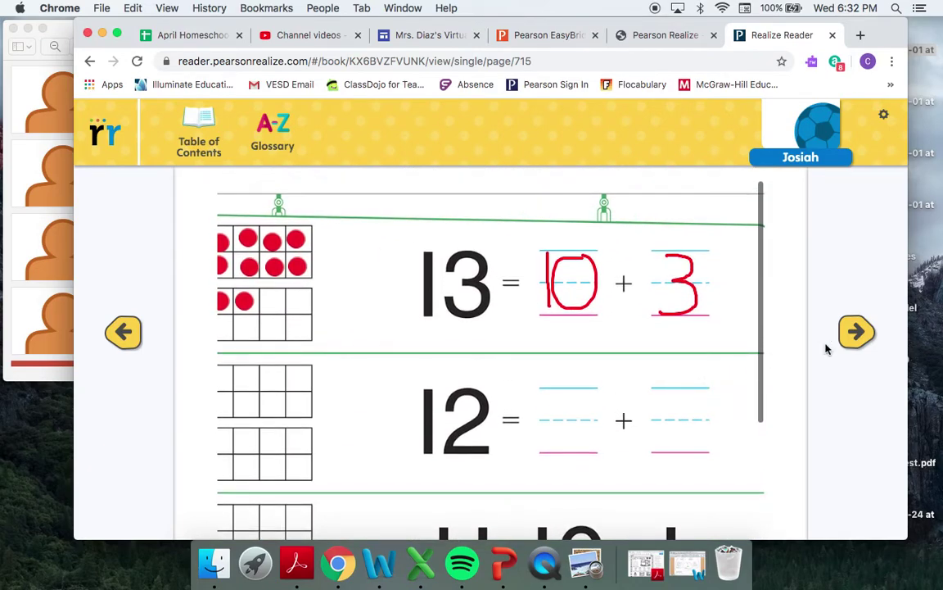
left_click(857, 338)
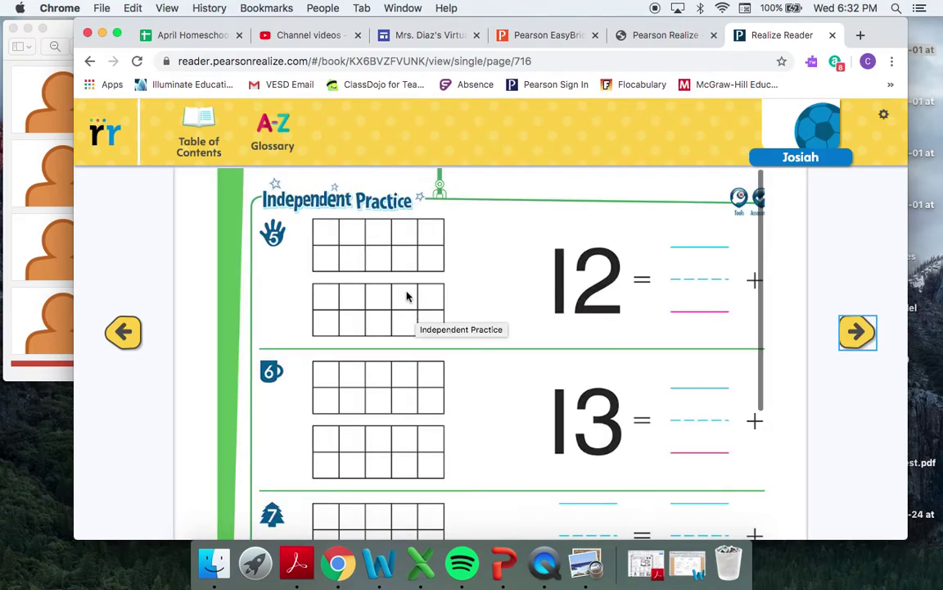
- Scroll through page 716's Independent Practice, then advance to page 717's Homework & Practice 'Another Look!'
scroll(450, 277, "right", 2)
scroll(449, 277, "right", 1)
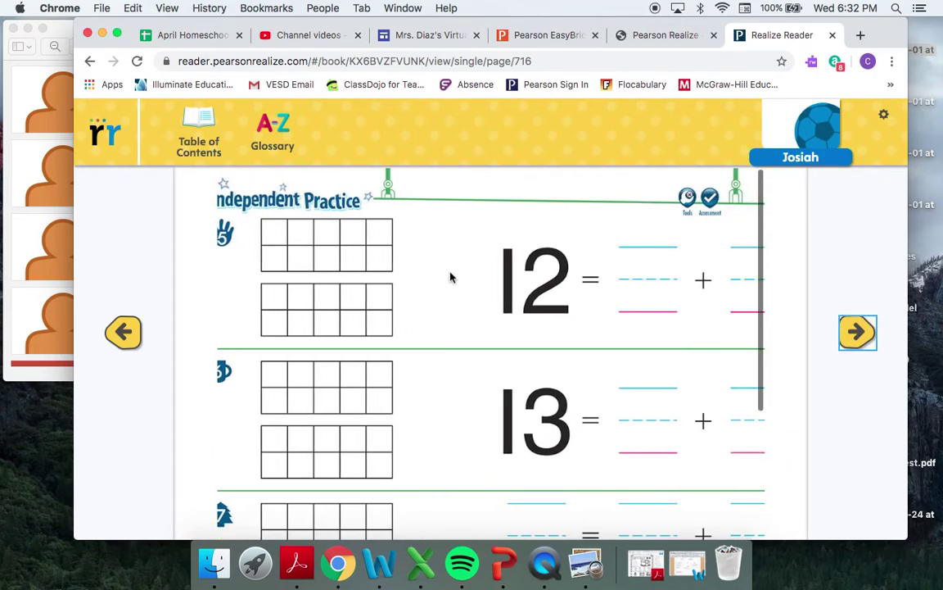
scroll(450, 277, "down", 5)
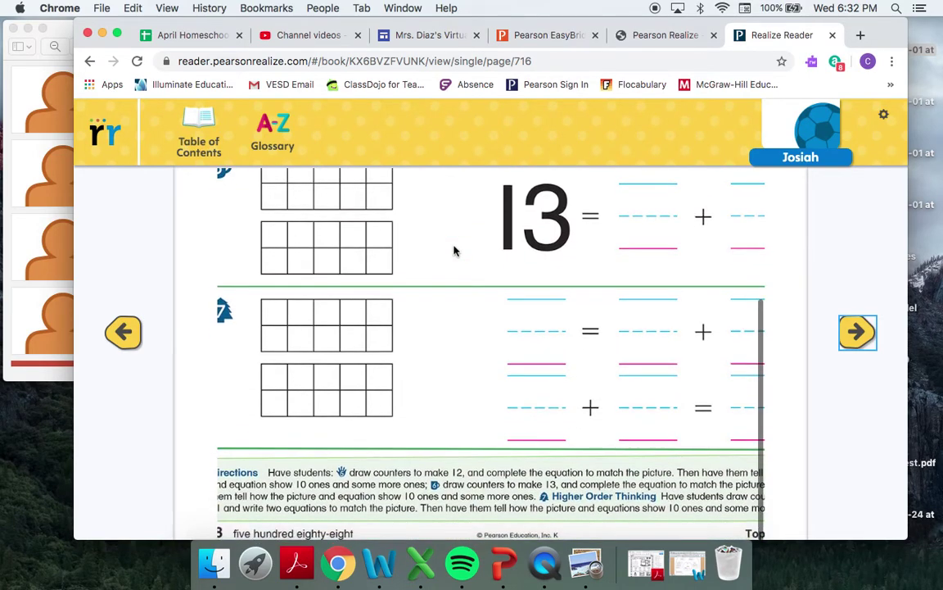
scroll(497, 420, "up", 5)
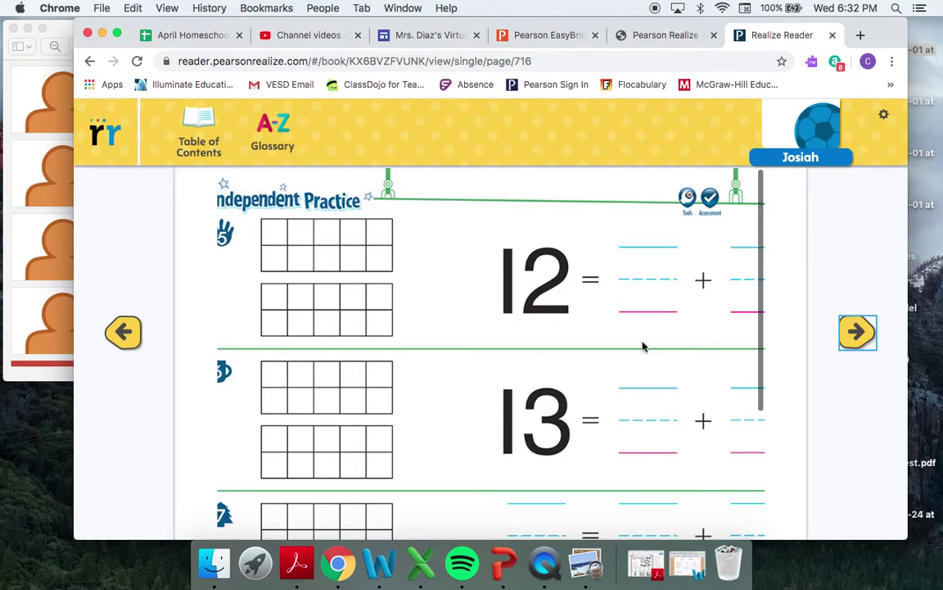
scroll(643, 347, "down", 1)
scroll(642, 347, "right", 2)
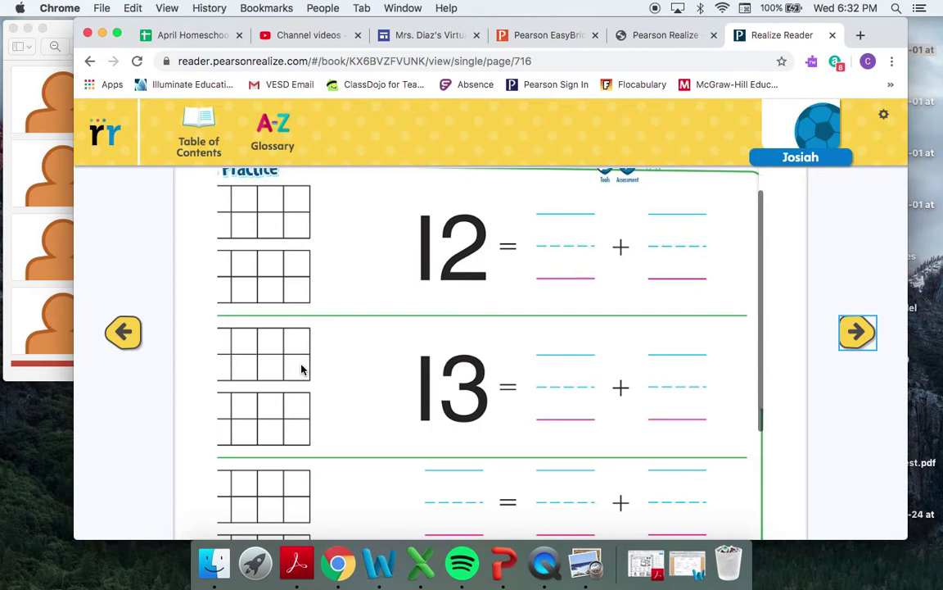
scroll(342, 371, "left", 3)
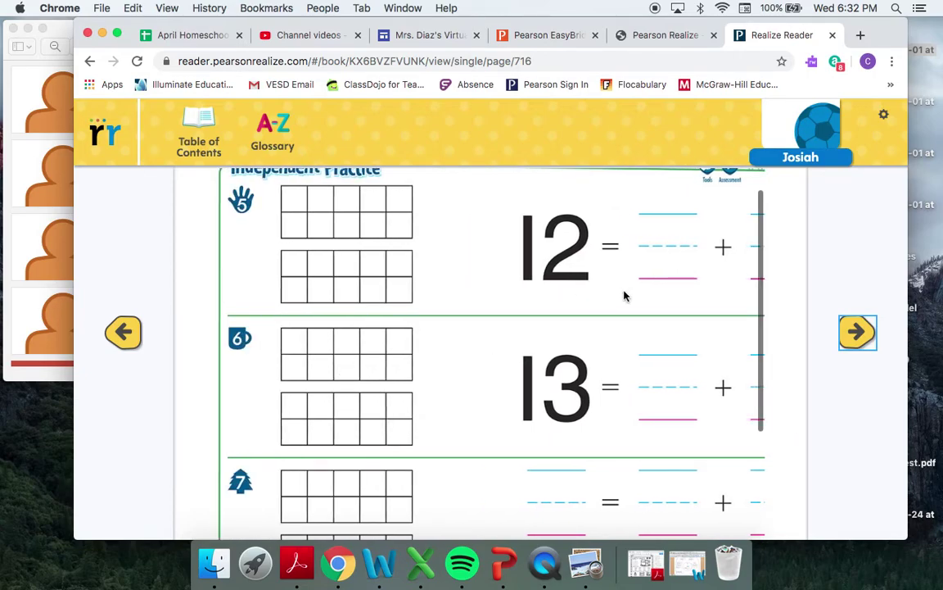
scroll(550, 378, "down", 4)
scroll(550, 378, "right", 1)
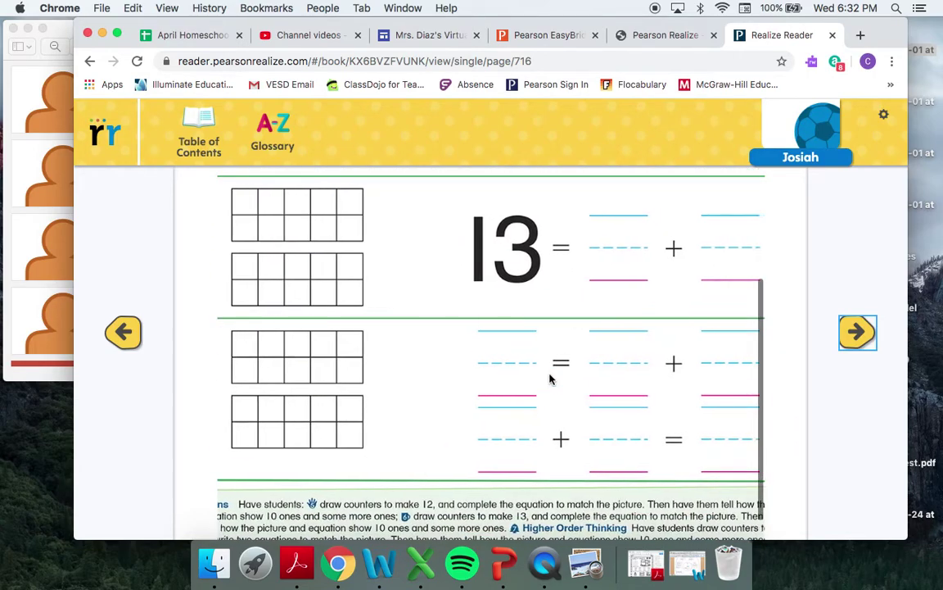
left_click(858, 334)
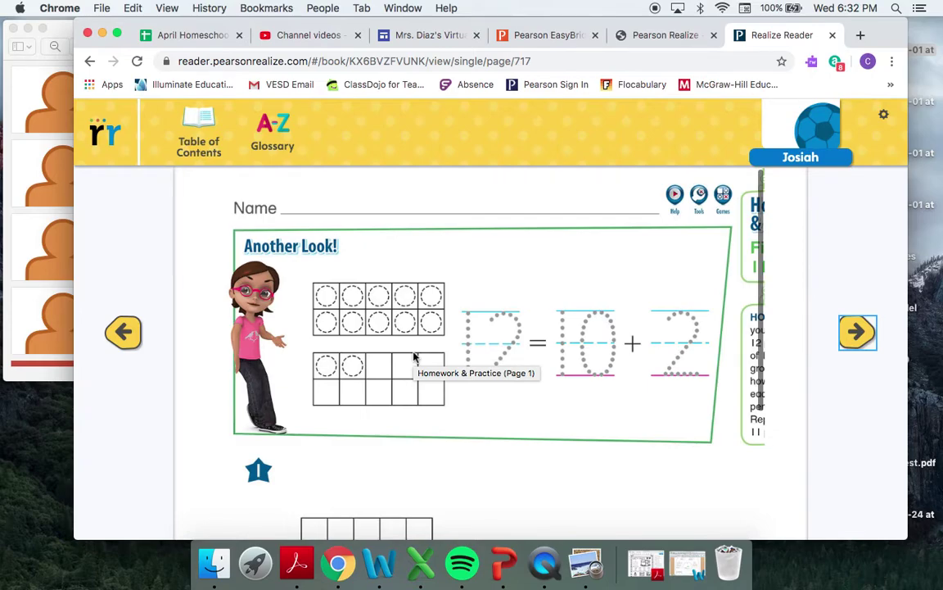
- Scroll through page 717, then show the Print, Book Information, Font Settings and Export Highlights bar
scroll(414, 356, "down", 3)
scroll(413, 356, "up", 4)
scroll(413, 356, "right", 4)
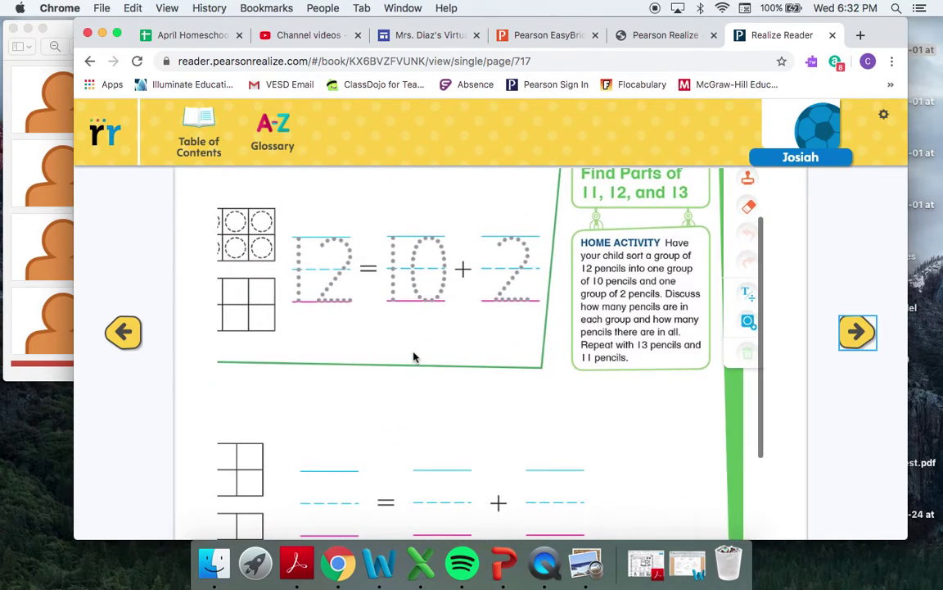
scroll(414, 356, "up", 2)
scroll(414, 356, "left", 3)
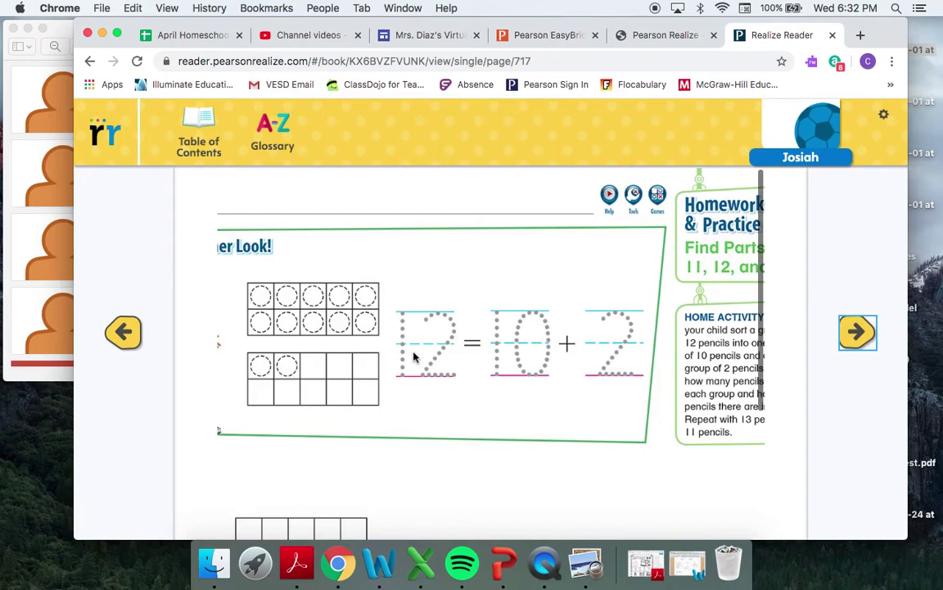
scroll(550, 370, "down", 5)
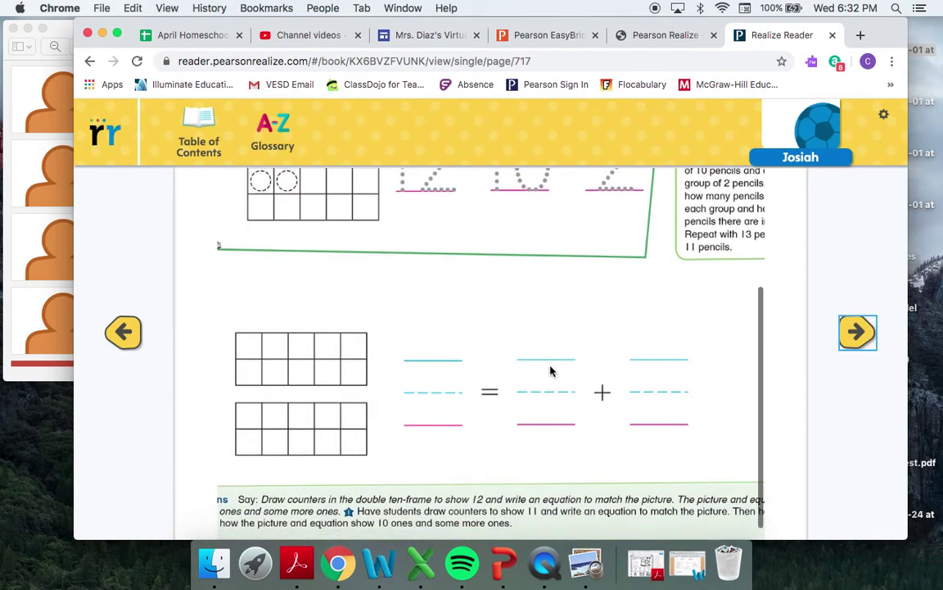
scroll(550, 371, "down", 1)
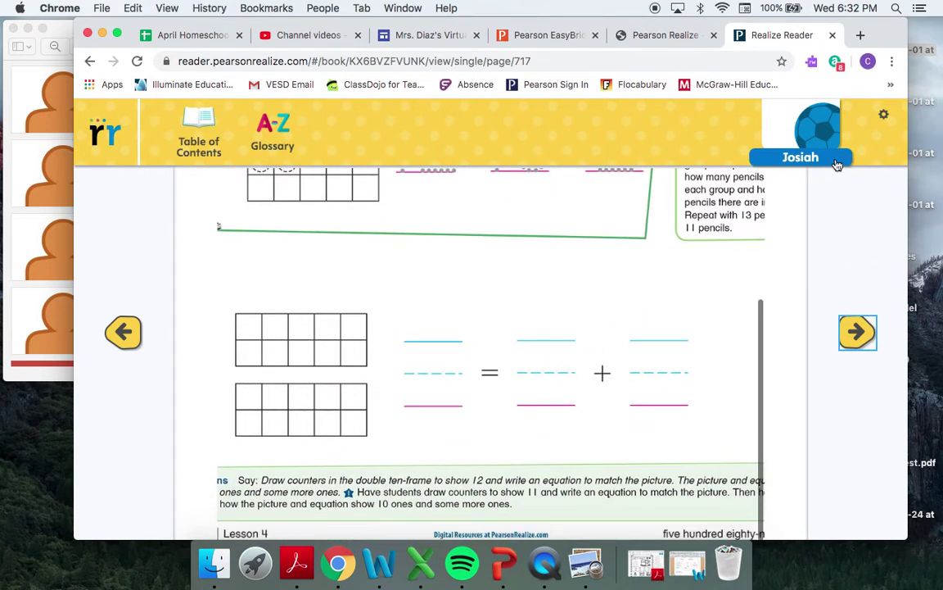
left_click(883, 115)
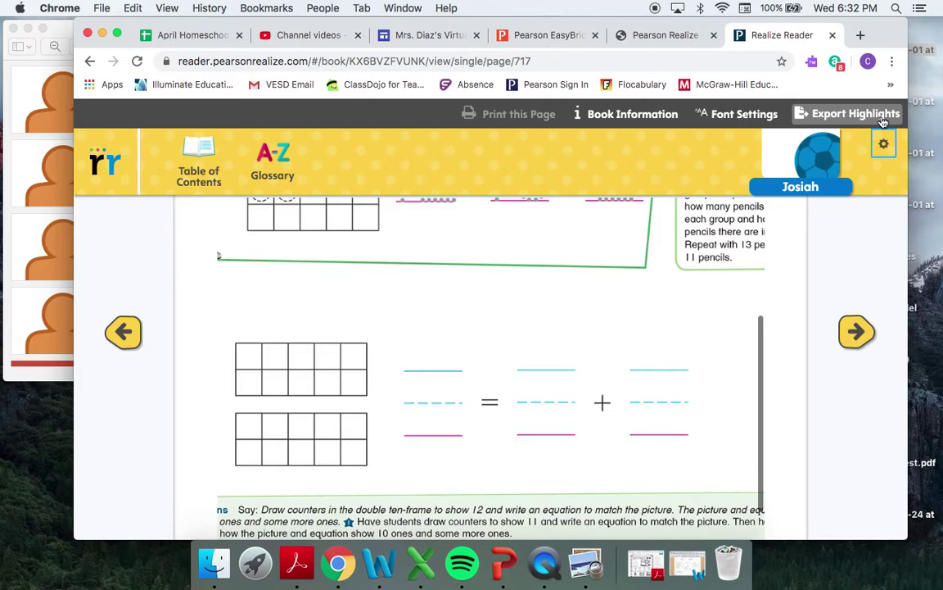
left_click(200, 38)
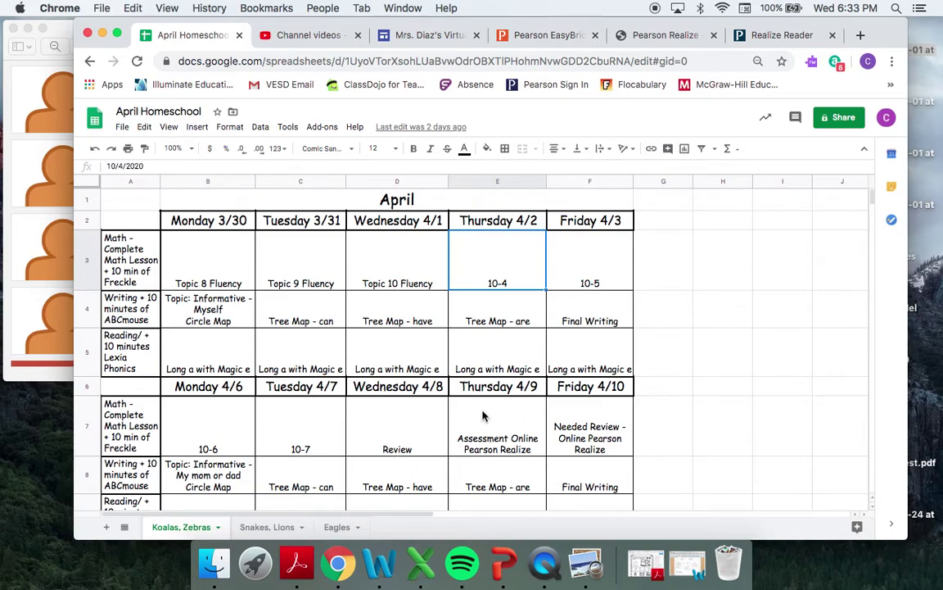
scroll(484, 416, "down", 2)
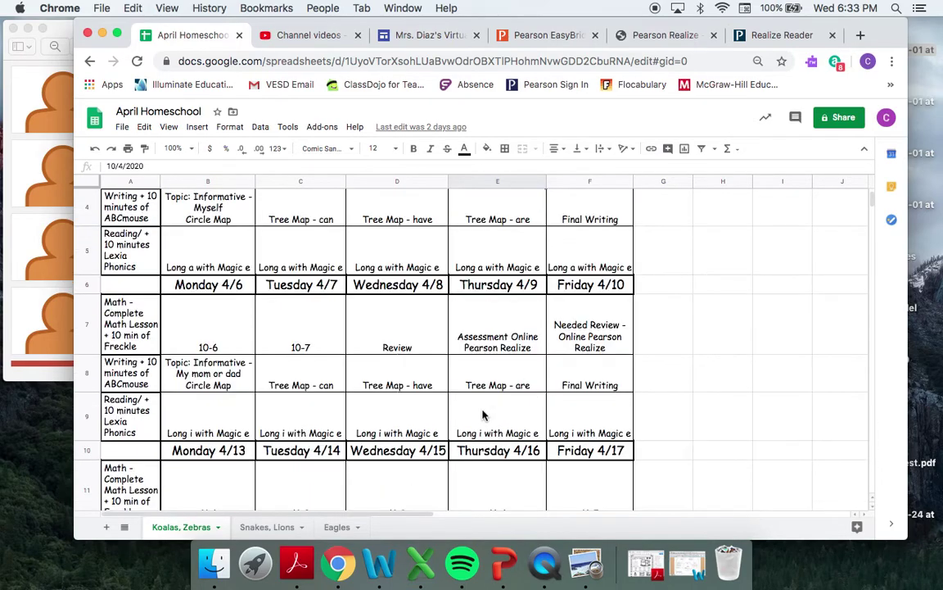
scroll(482, 415, "up", 3)
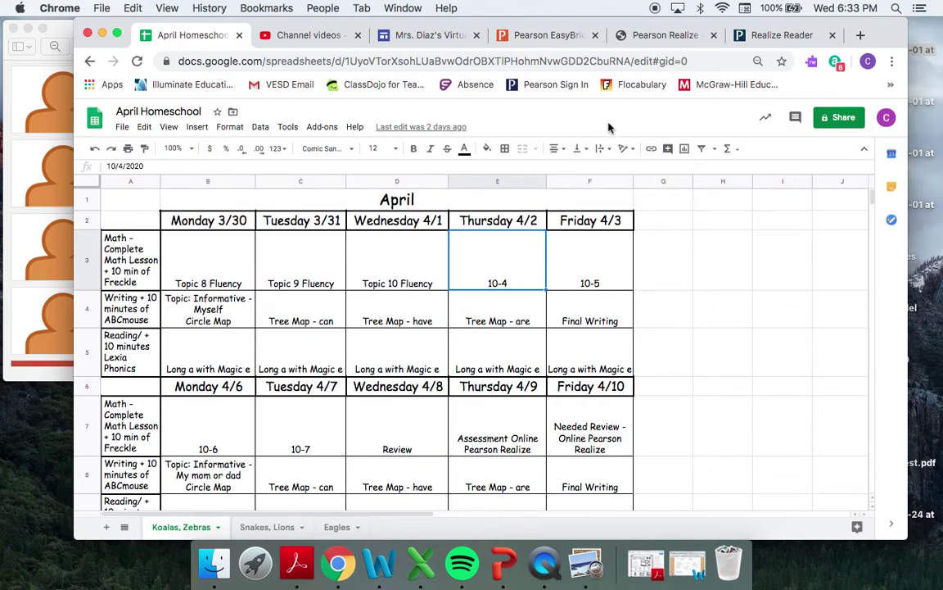
left_click(745, 35)
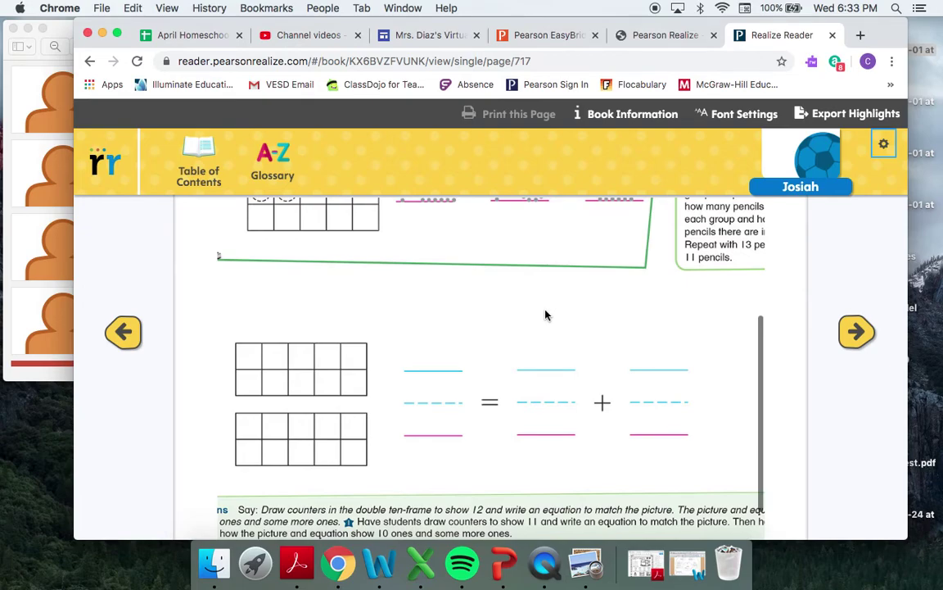
- Close the separate Pearson Realize launcher tab, returning to the Realize Reader on page 717
scroll(546, 315, "up", 4)
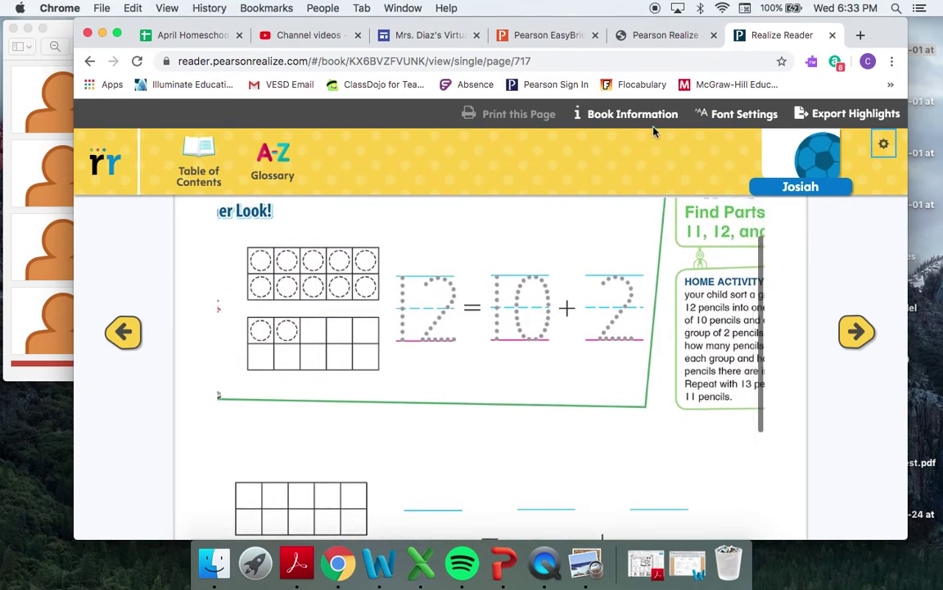
left_click(667, 37)
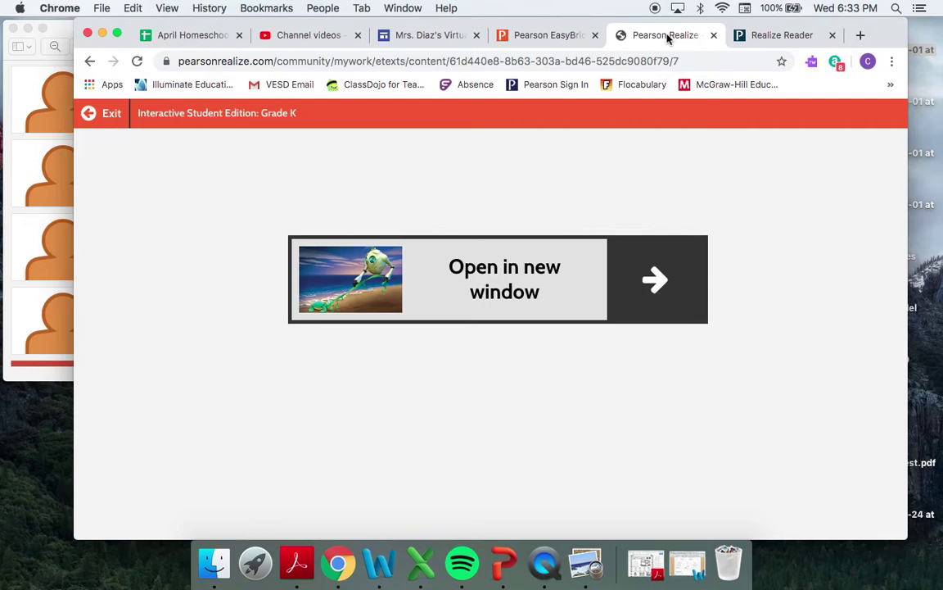
left_click(713, 35)
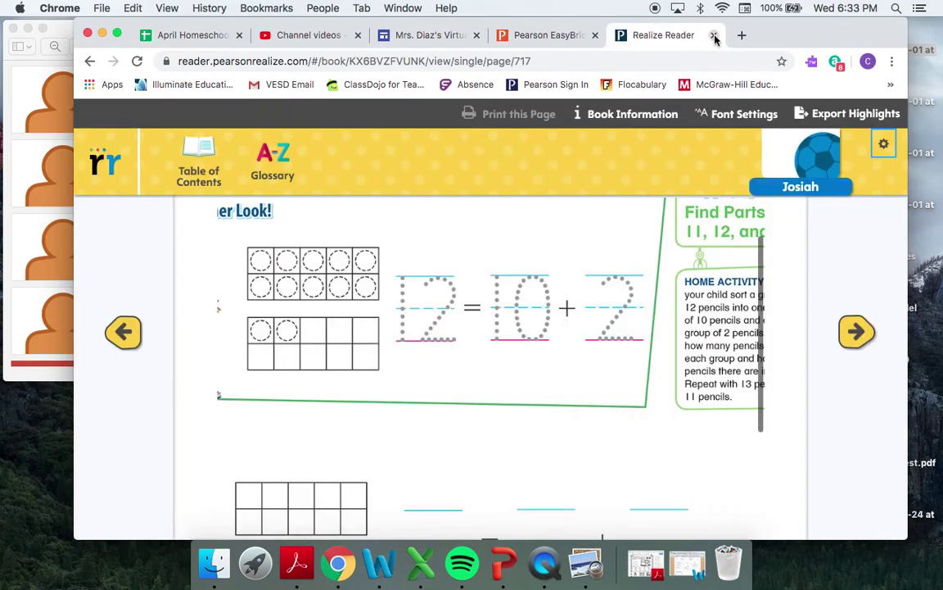